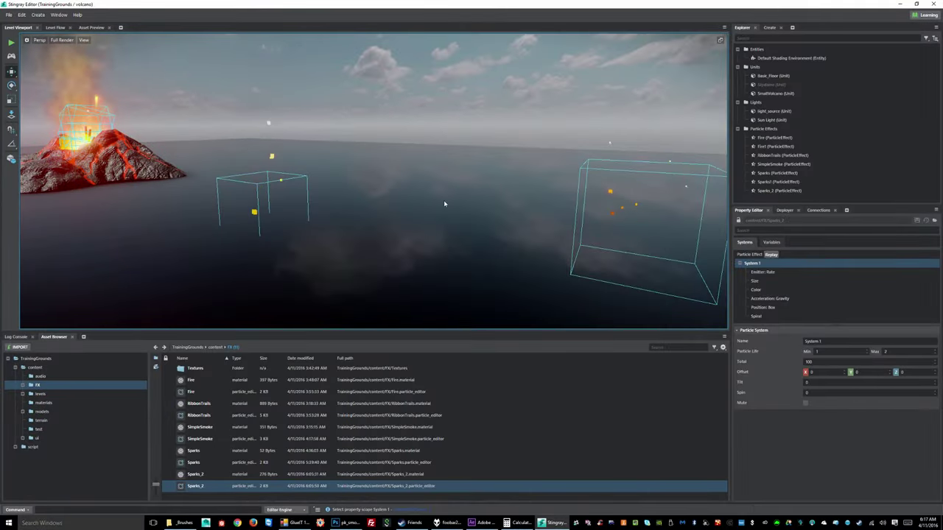
Delete the Sparks_2 and Sparks1 particle effects standing beside the volcano from the level.
right_click_drag(456, 185, 430, 179, "alt")
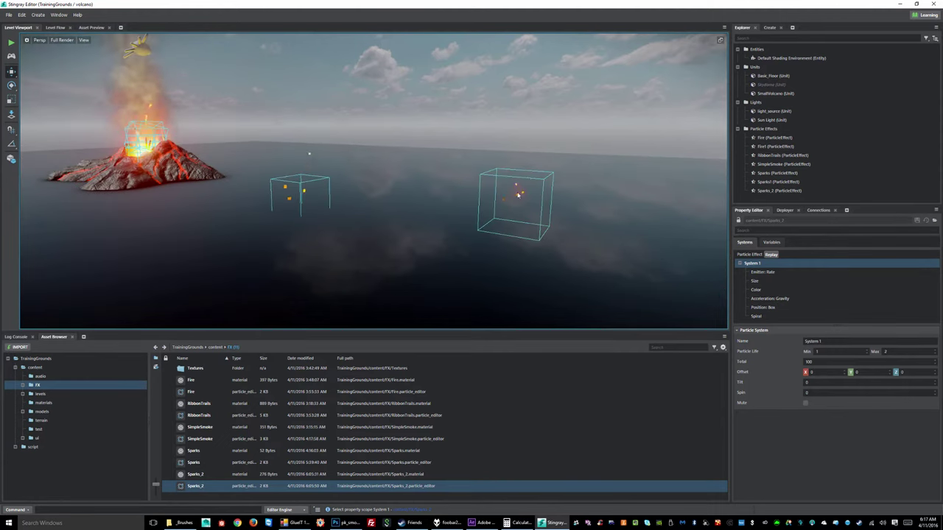
left_click(544, 193)
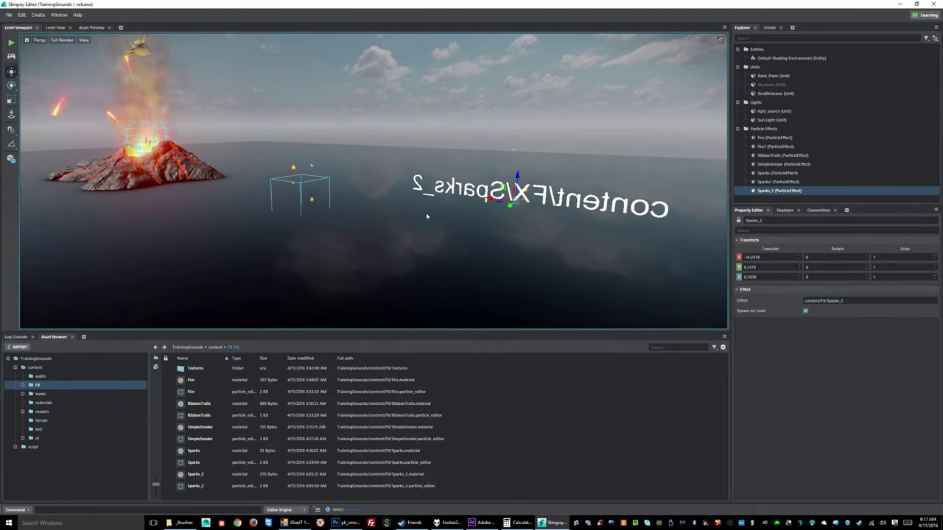
key("Delete")
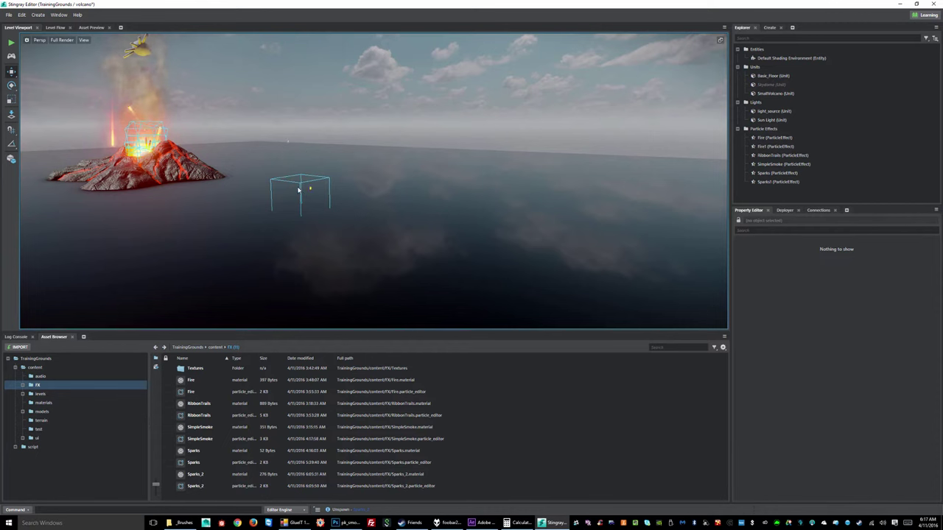
left_click(298, 190)
key("Delete")
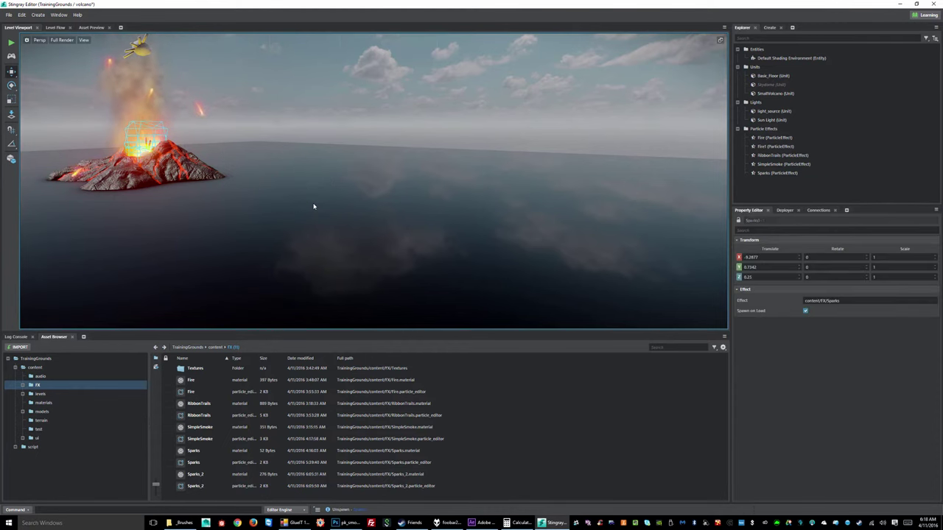
Place a SimpleSmoke particle effect on the floor beside the volcano and raise it to a Z position of about 0.59.
left_click_drag(163, 160, 309, 197, "alt")
middle_click_drag(313, 201, 508, 179, "alt")
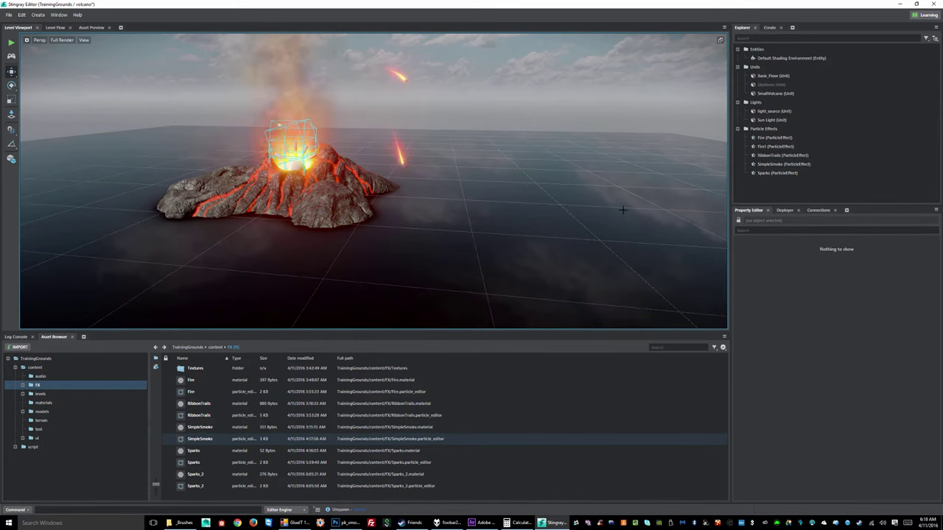
left_click_drag(621, 215, 622, 216)
middle_click_drag(590, 274, 425, 310, "alt")
right_click_drag(425, 309, 588, 324, "alt")
middle_click_drag(587, 324, 423, 236, "alt")
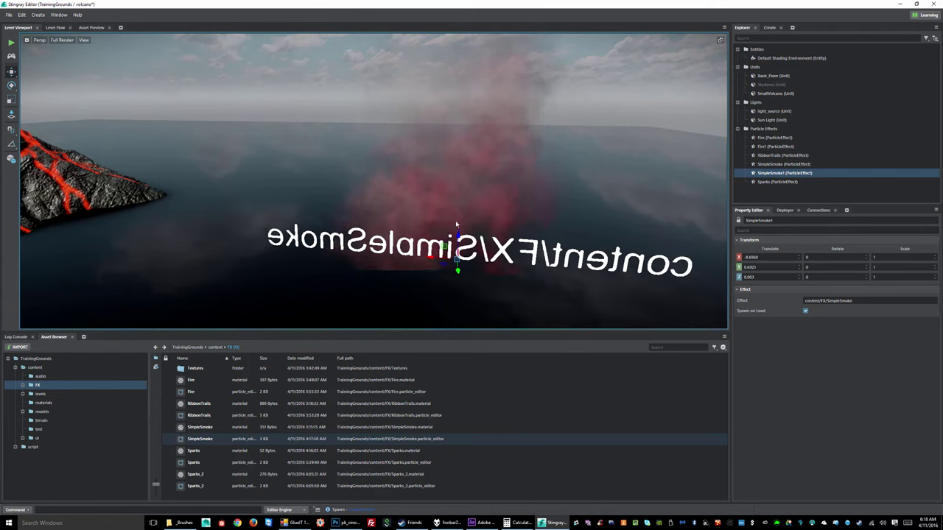
left_click_drag(458, 237, 462, 186)
scroll(439, 213, "down", 5)
left_click_drag(434, 215, 463, 202, "alt")
right_click_drag(463, 202, 566, 204, "alt")
middle_click_drag(566, 204, 360, 243, "alt")
mouse_move(359, 244)
left_mouse_down("alt")
mouse_move(383, 234)
mouse_move(371, 230)
left_mouse_up("alt")
left_click_drag(479, 213, 385, 224, "alt")
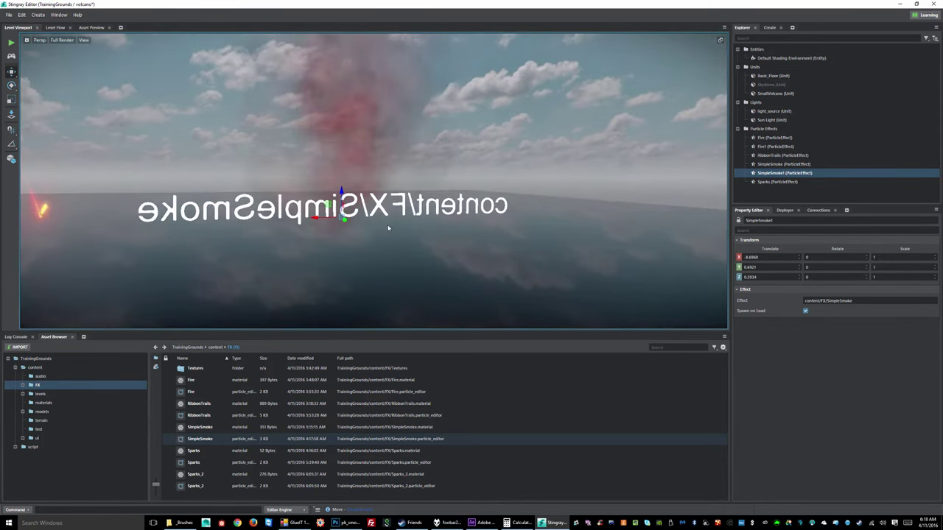
Examine the SimpleSmoke particle asset's System 1 and Material: Billboard settings, including the assigned diffuse map.
left_click(385, 224)
left_click(379, 187)
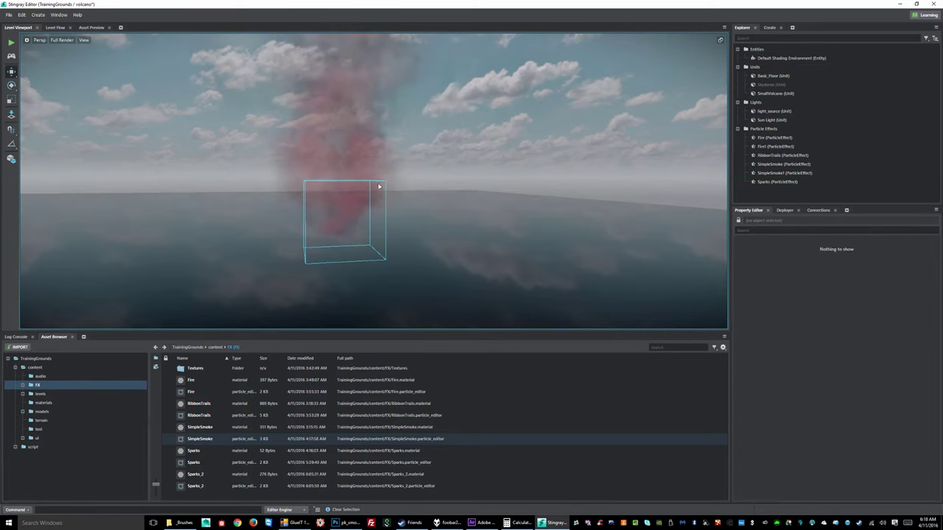
left_click(380, 180)
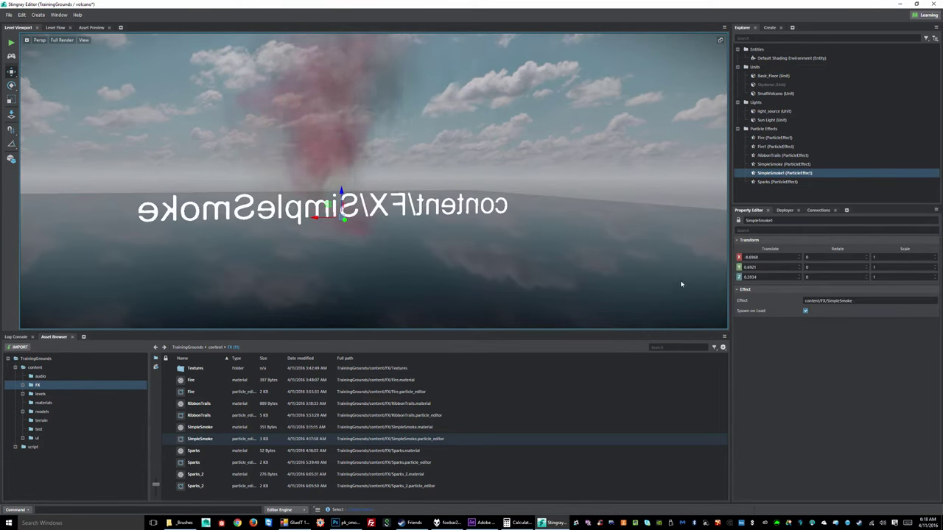
left_click(195, 486)
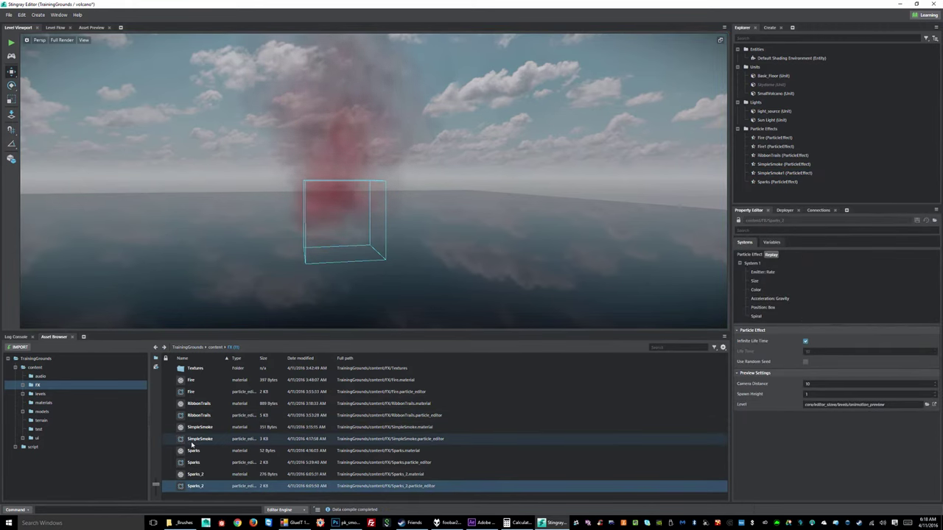
left_click(295, 439)
left_click(773, 263)
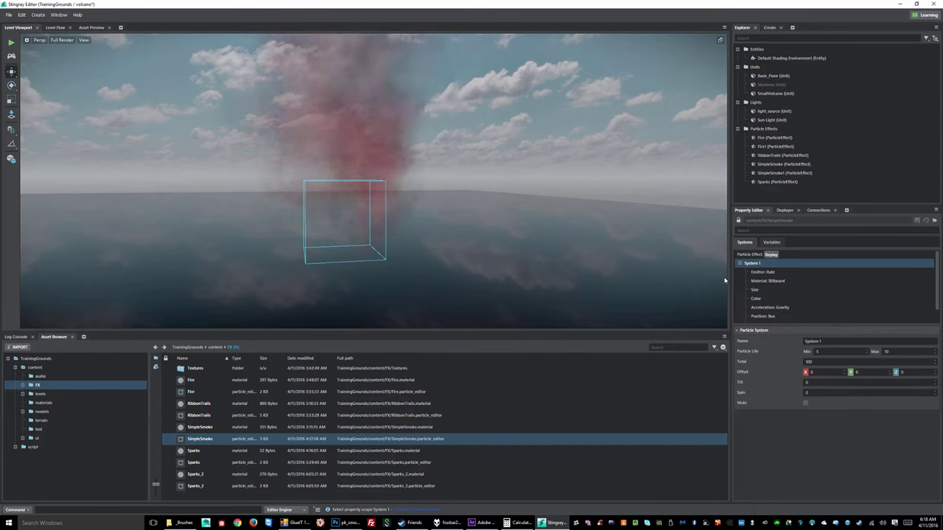
left_click(770, 282)
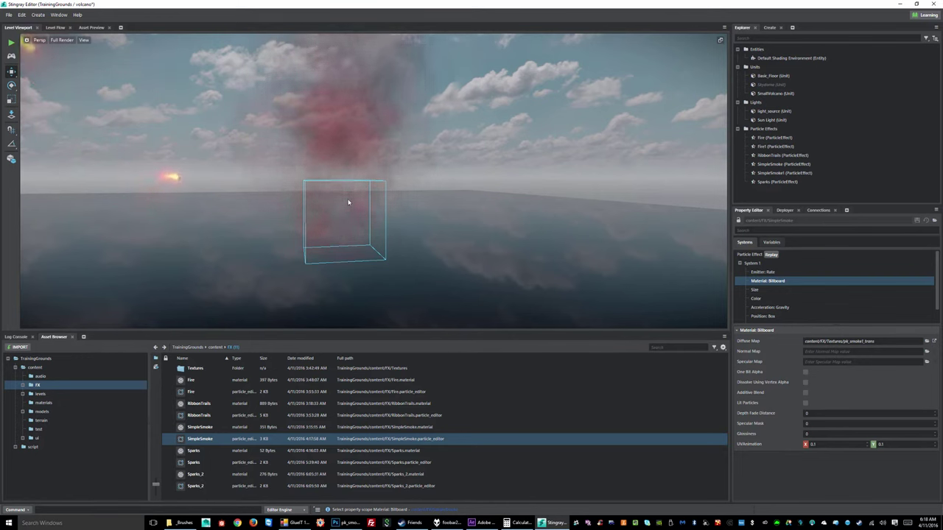
left_click(551, 143)
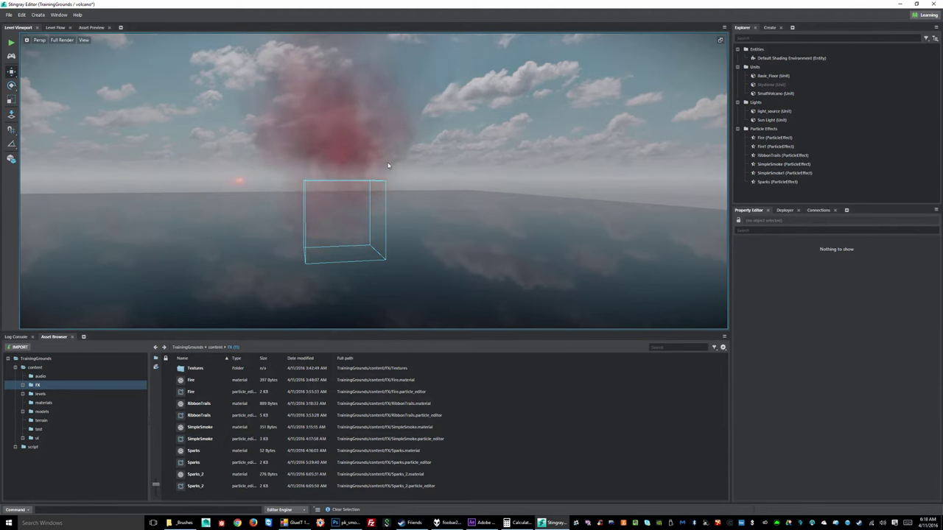
Switch to Photoshop, move the new empty layer beneath the smoke layer and try to fill it with black.
left_click(346, 523)
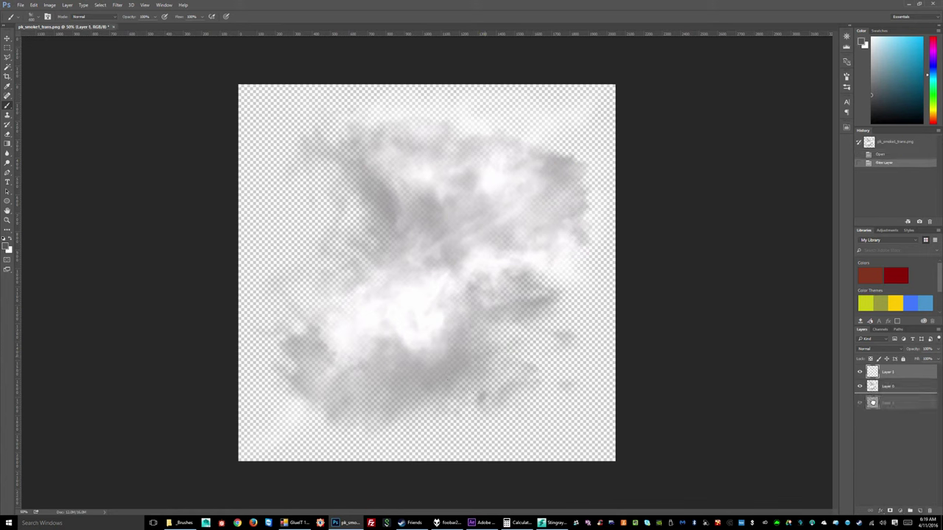
left_click_drag(873, 400, 870, 403)
left_click(34, 5)
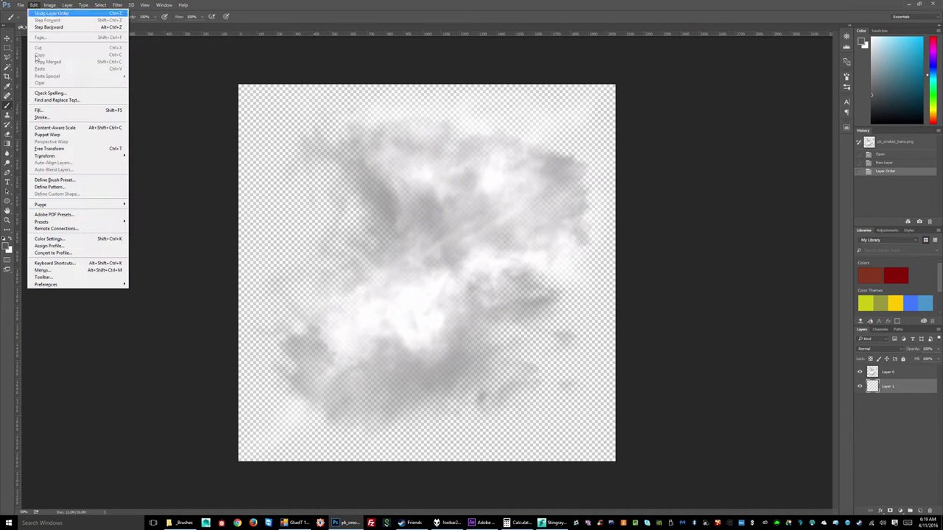
left_click(46, 110)
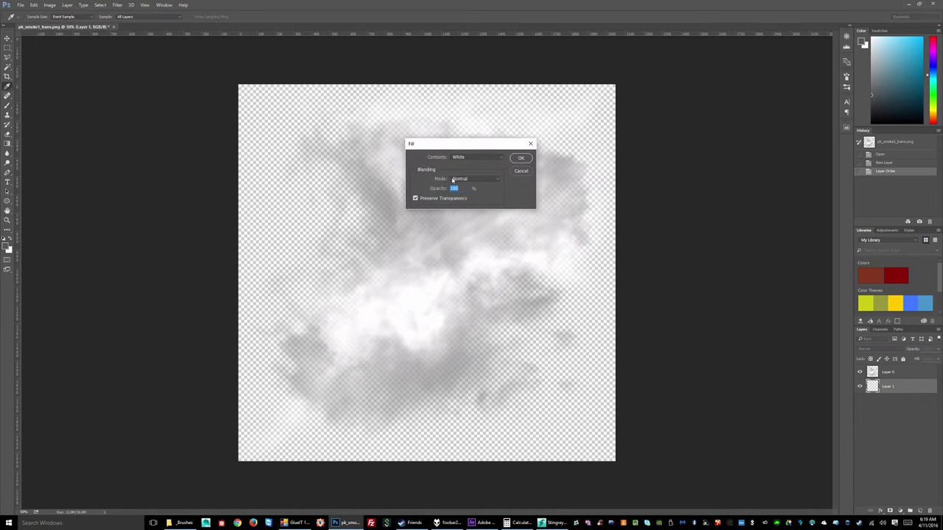
left_click(459, 158)
left_click(456, 206)
left_click(520, 158)
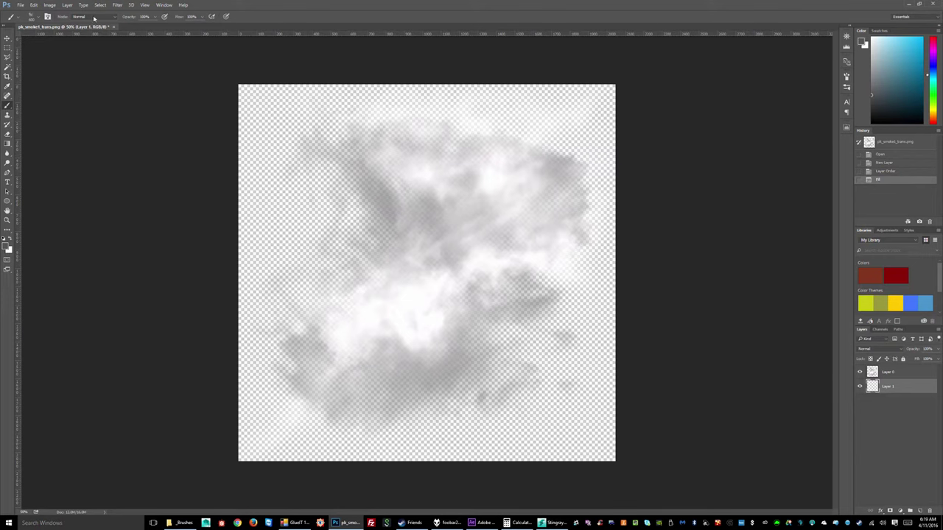
Fill the layer beneath the smoke with black at 100% opacity without preserving transparency.
left_click(33, 6)
left_click(43, 111)
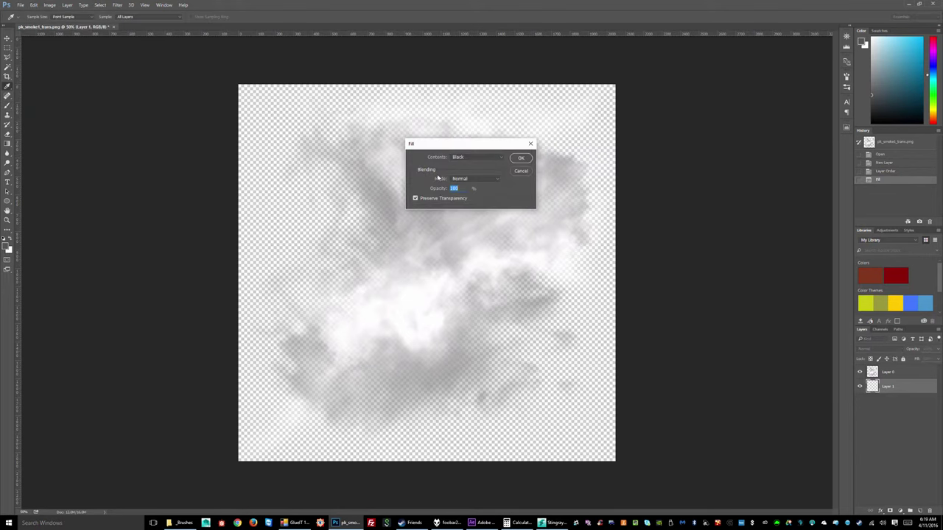
left_click(520, 158)
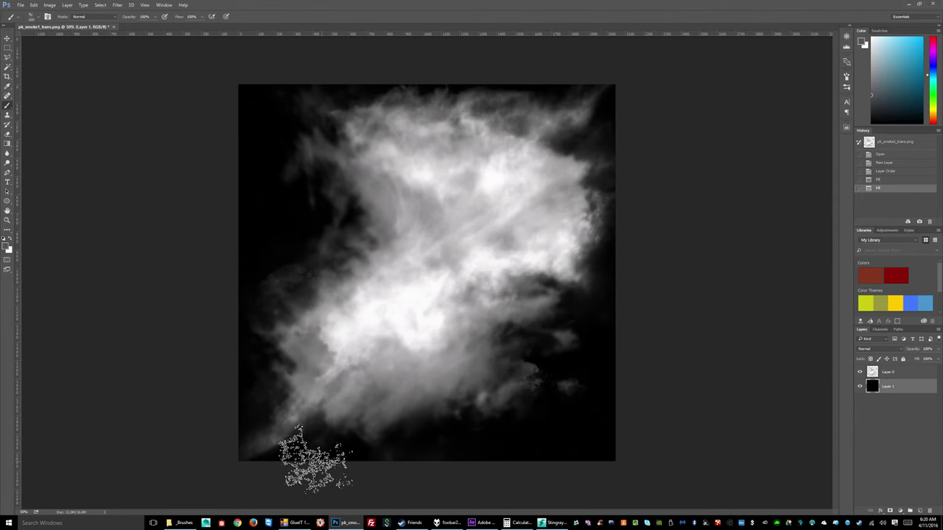
Hide the black layer beneath the smoke so only the transparent smoke texture shows.
left_click(860, 387)
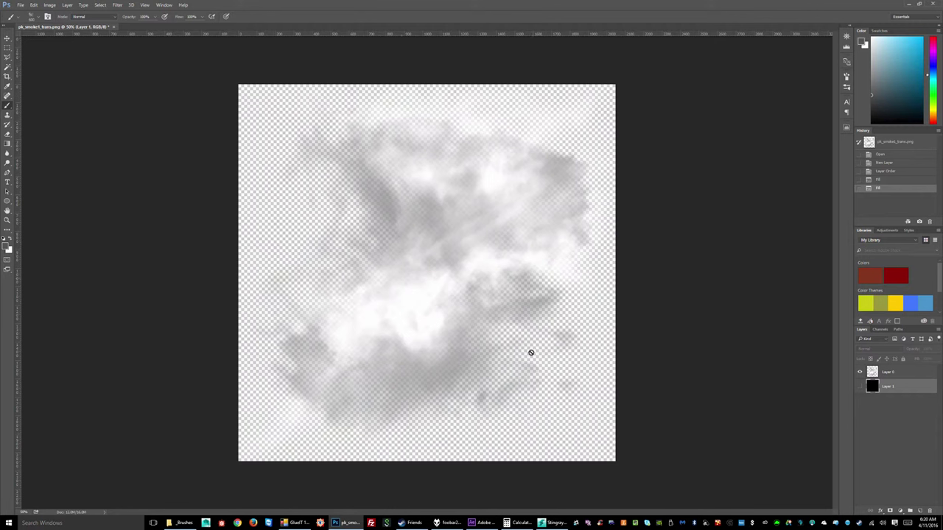
left_click(20, 5)
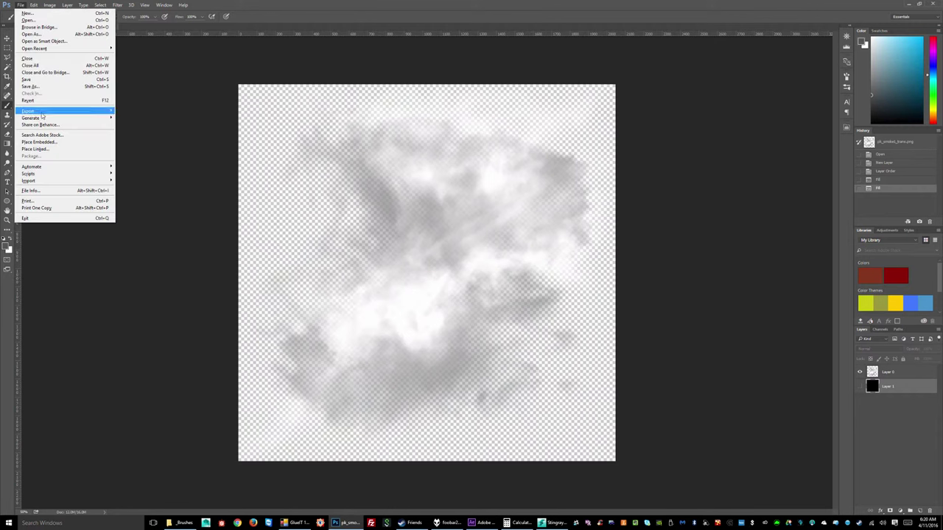
left_click(770, 167)
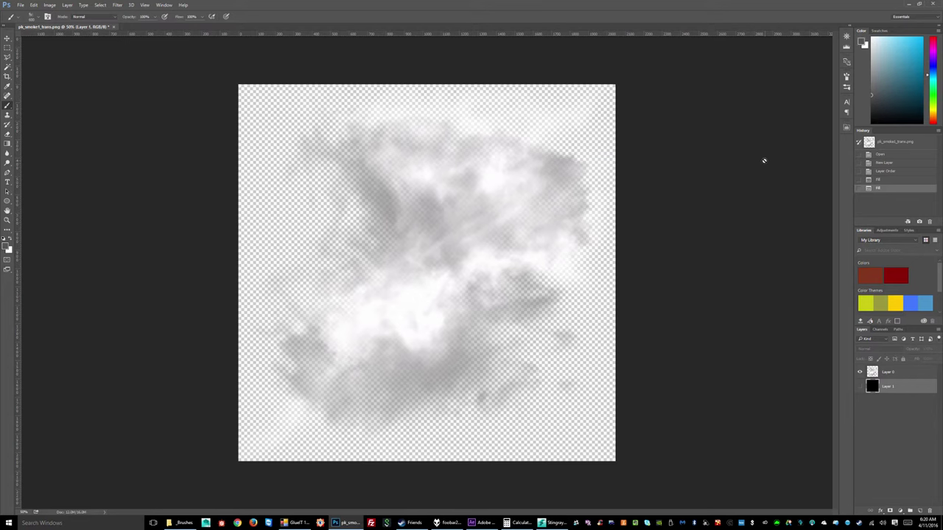
Switch back to Stingray and locate the pk_smoke1_trans texture in the FX Textures folder.
left_click(555, 523)
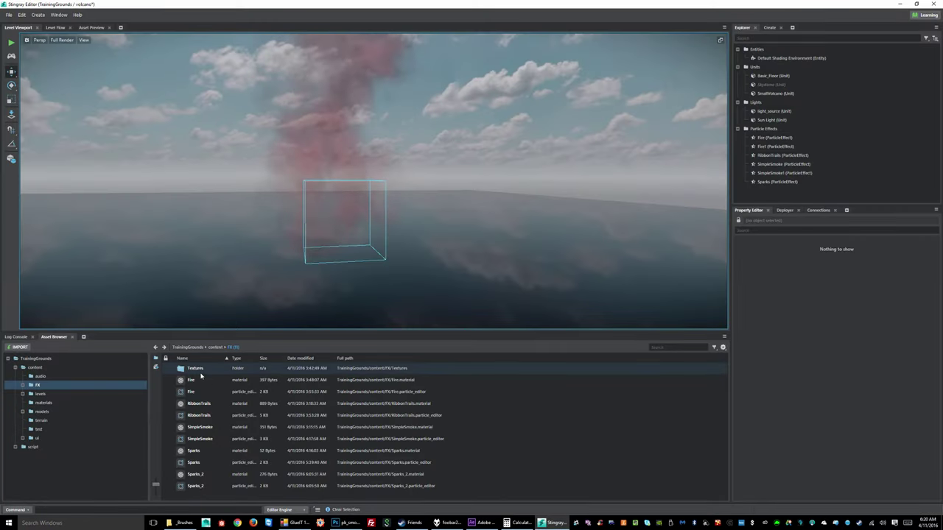
double_click(198, 370)
left_click(22, 348)
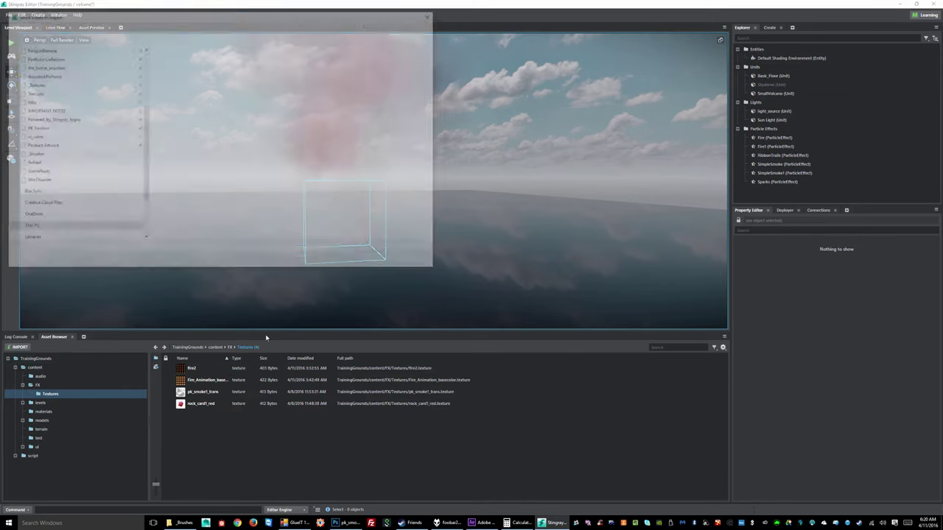
left_click(416, 261)
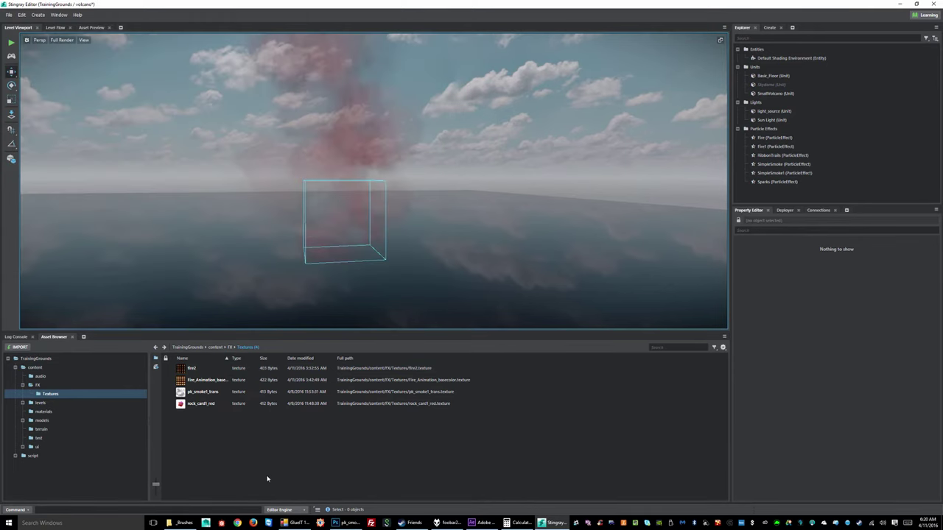
left_click(210, 392)
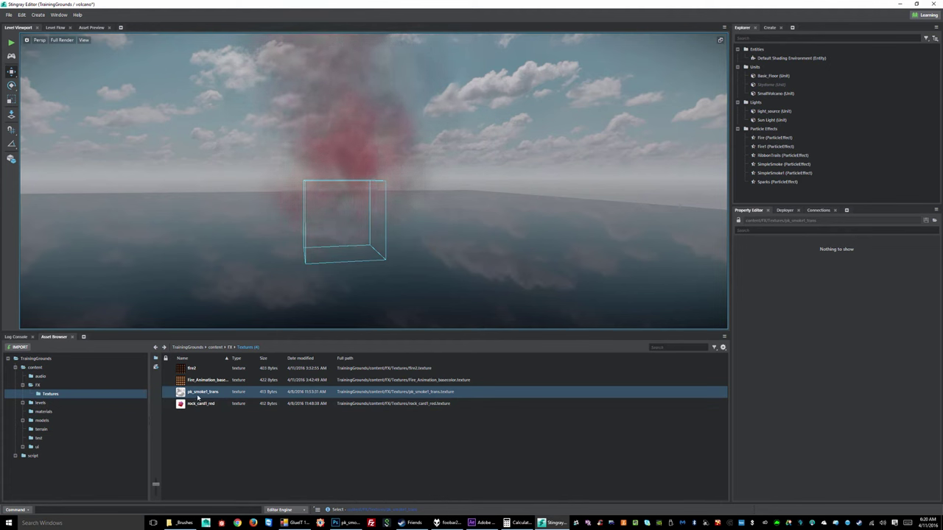
Create a particle asset named SimpleSmoke_2 in the FX folder and place it in the level beside the existing smoke.
left_click(230, 348)
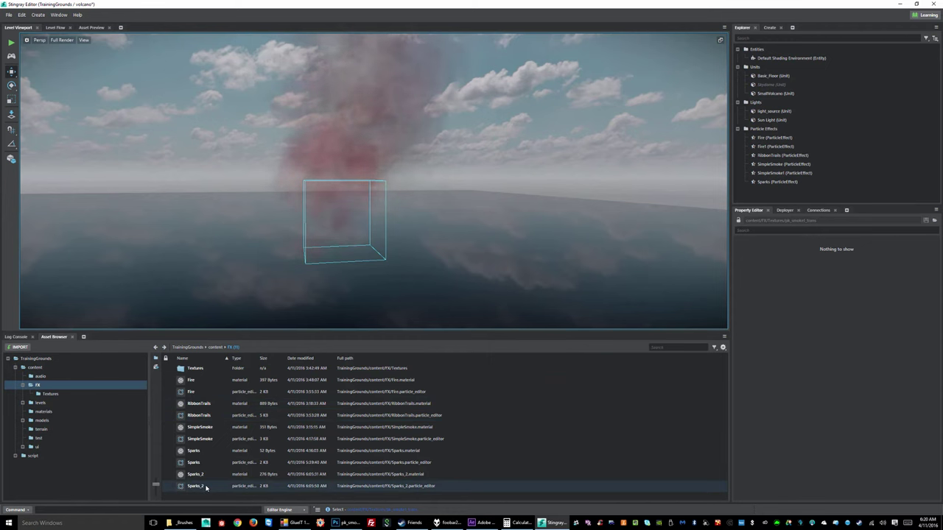
left_click(214, 439)
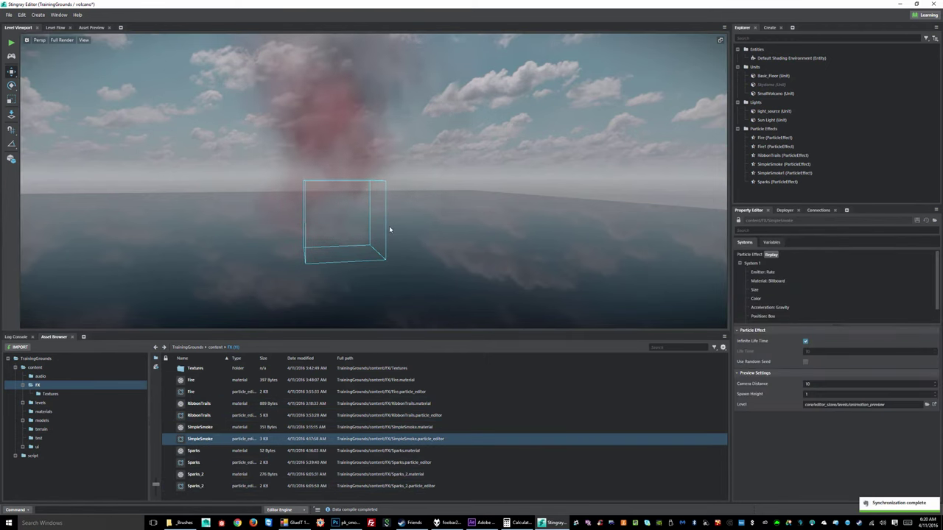
left_click(387, 225)
right_click_drag(604, 241, 568, 240)
key("d")
key("s")
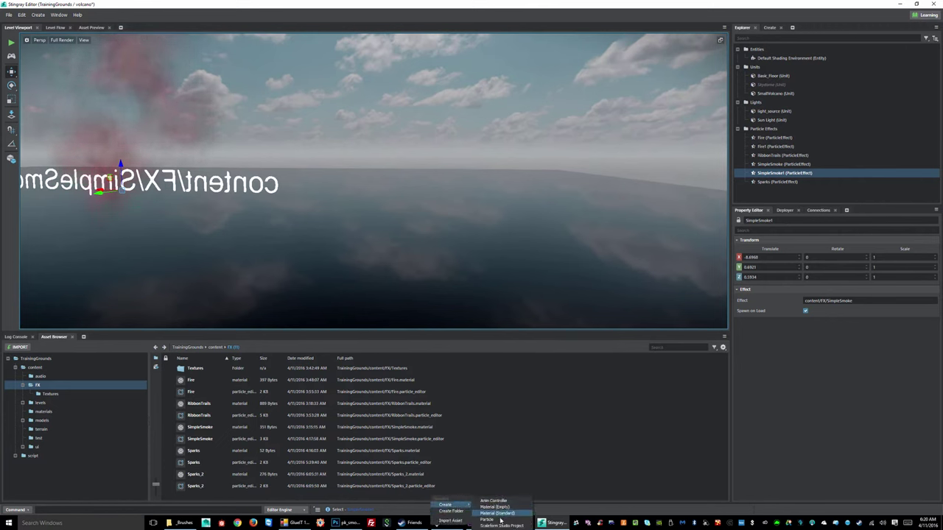
left_click(500, 520)
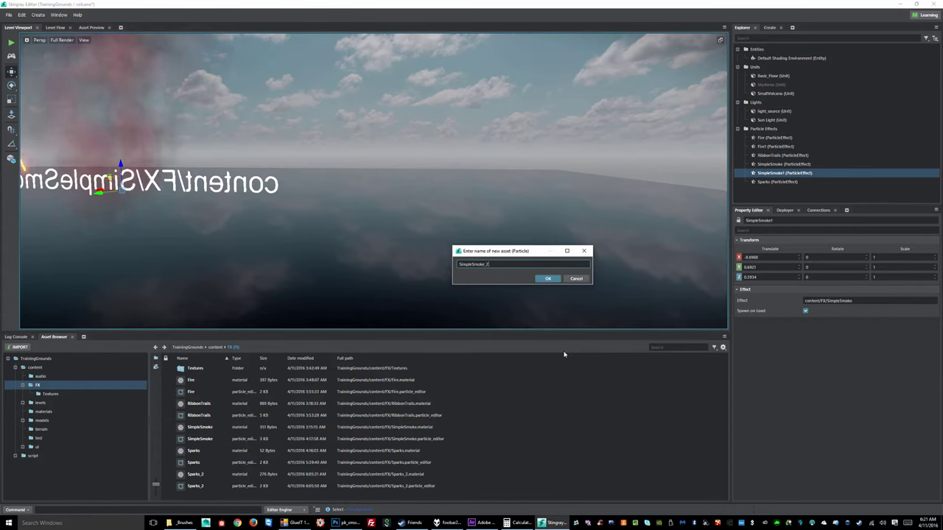
key("Return")
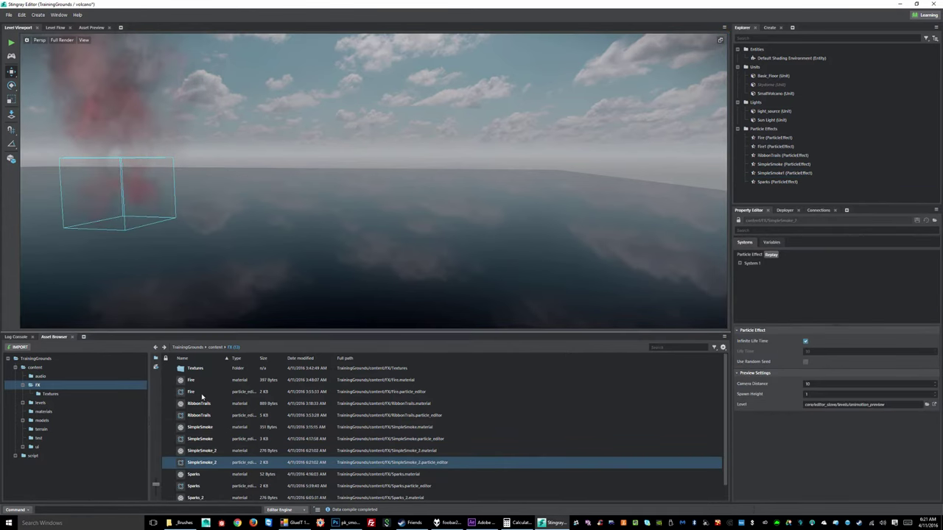
left_click_drag(185, 463, 364, 197)
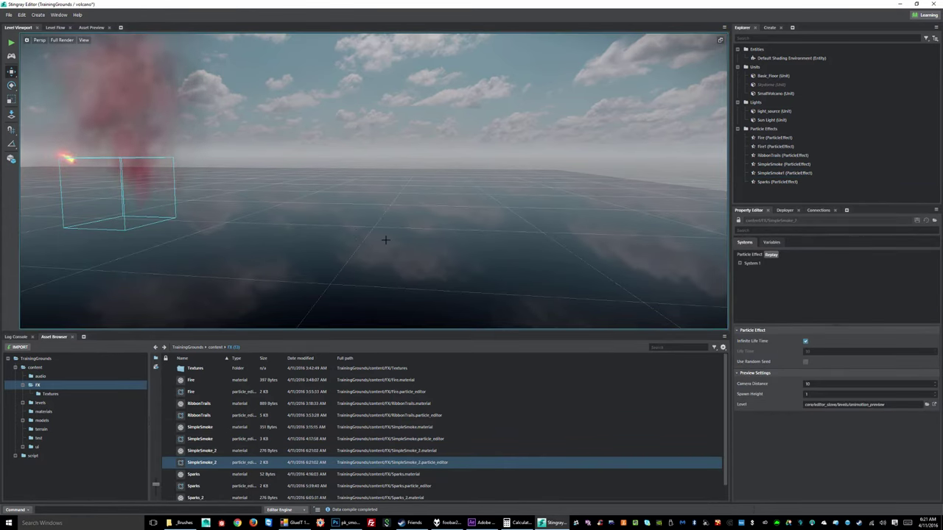
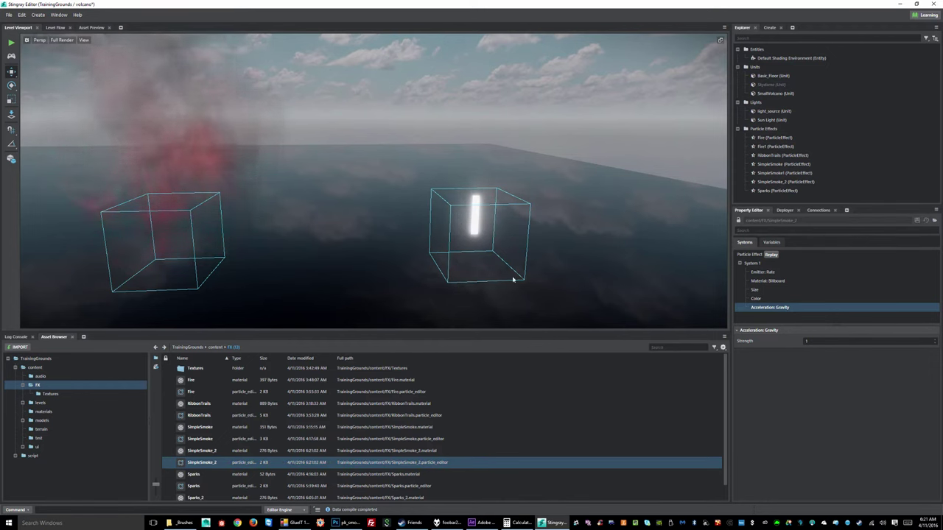
Assign the pk_smoke1_trans texture from the FX Textures folder as the diffuse map of SimpleSmoke_2's billboard material.
left_click_drag(493, 248, 481, 231, "alt")
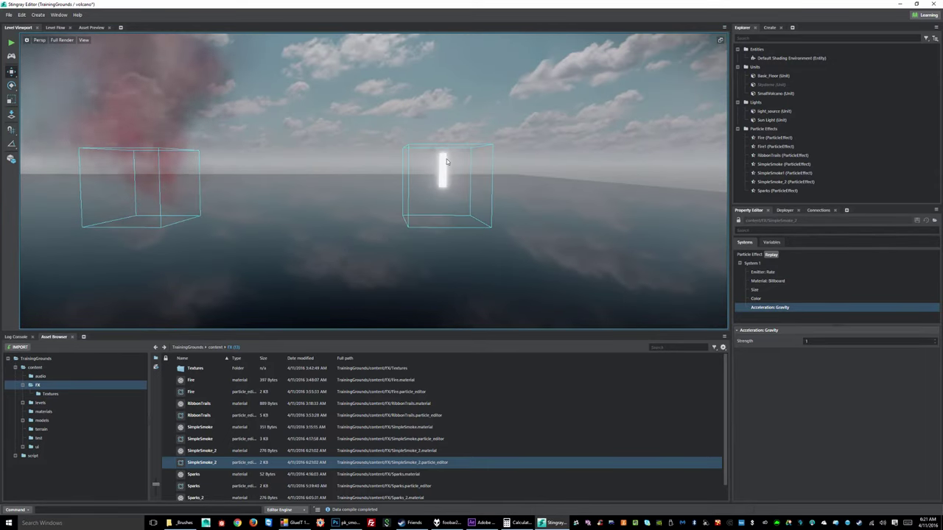
left_click(767, 289)
left_click(770, 281)
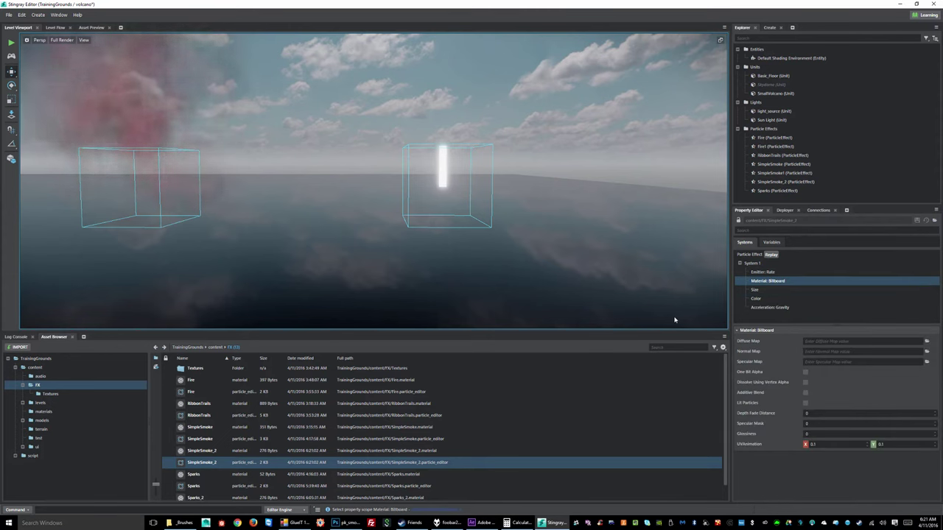
double_click(195, 368)
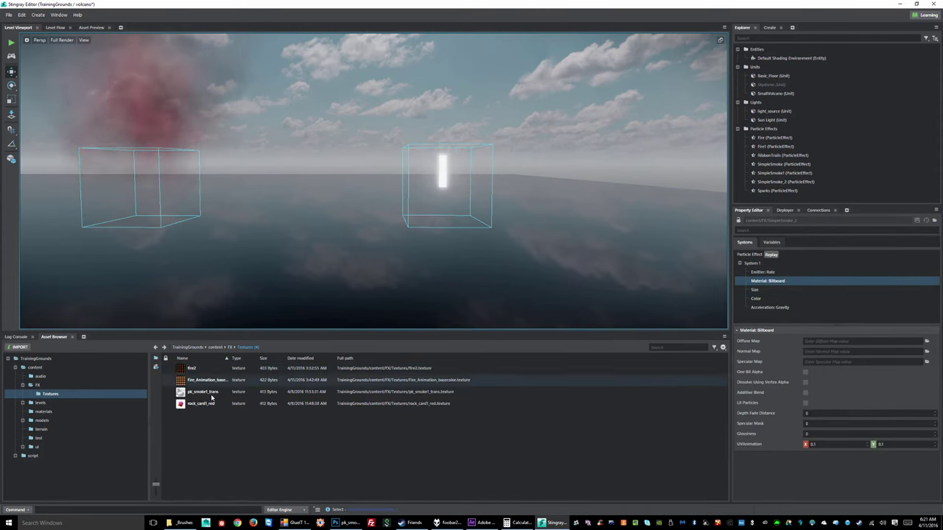
left_click_drag(201, 392, 831, 346)
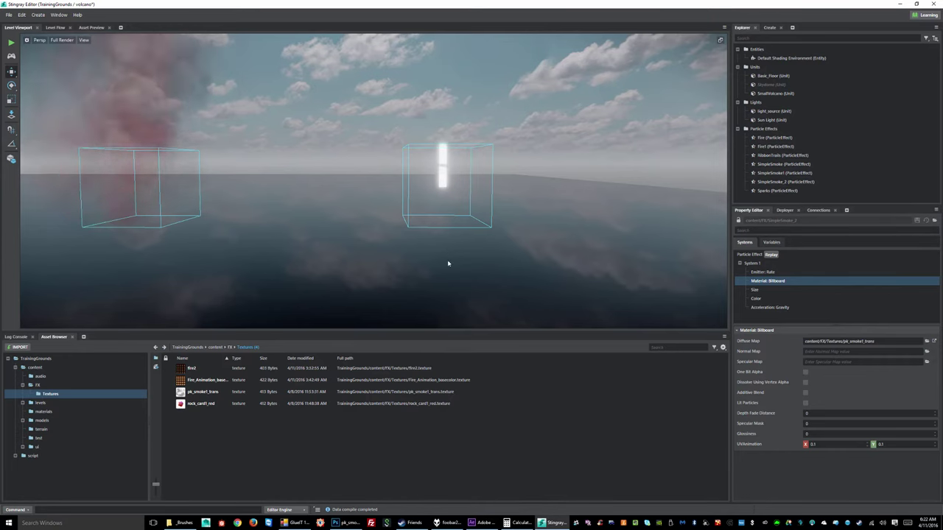
left_click_drag(357, 212, 390, 247, "alt")
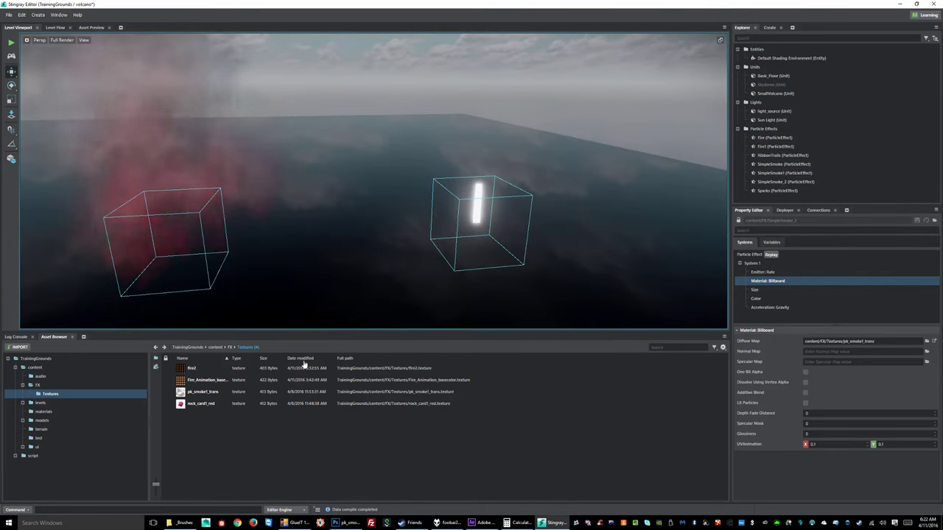
Set the initial particle size of SimpleSmoke_2 to 1 for both minimum and maximum, and save the effect.
left_click(231, 349)
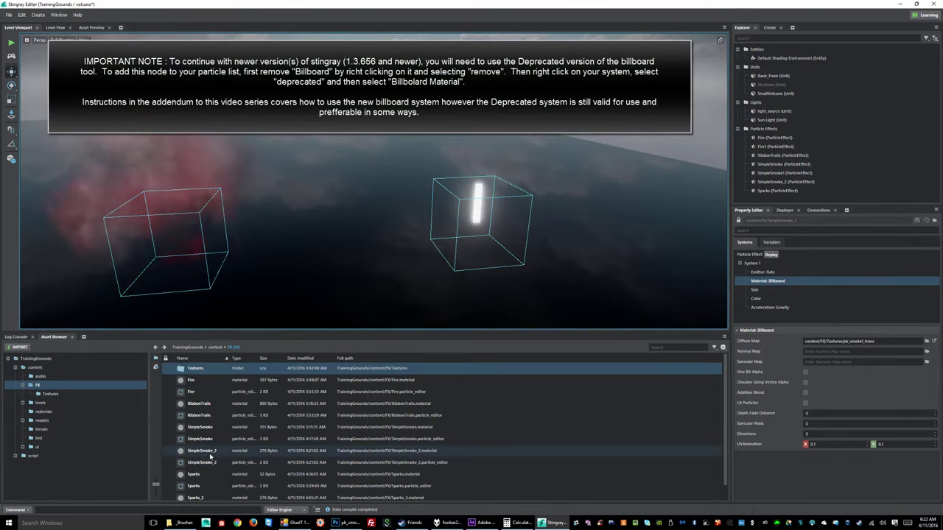
left_click(398, 462)
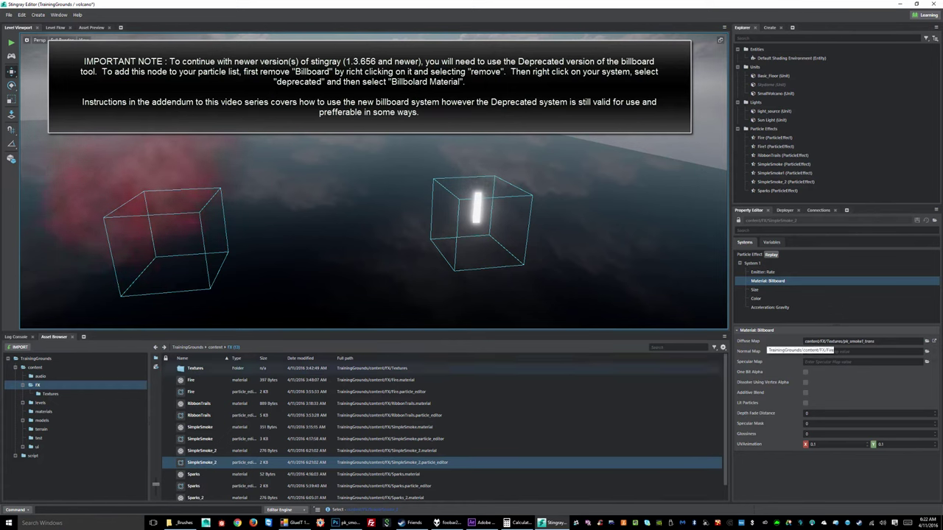
left_click(789, 273)
key("Down")
key("Down")
key("Down")
key("Down")
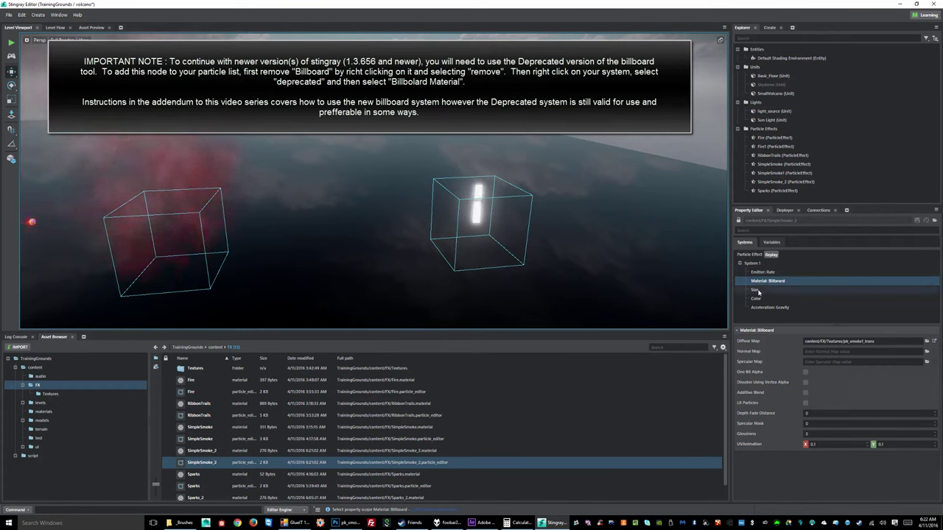
key("Up")
key("Up")
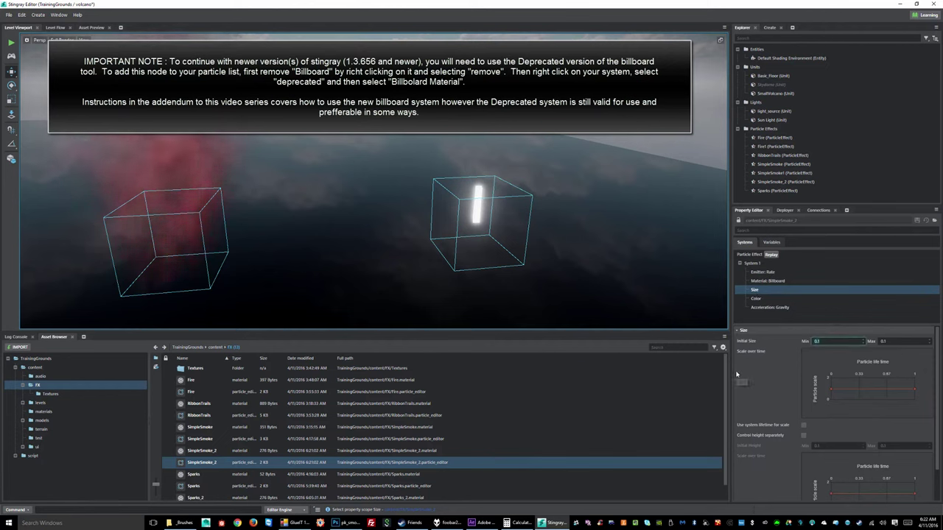
type("1")
key("Tab")
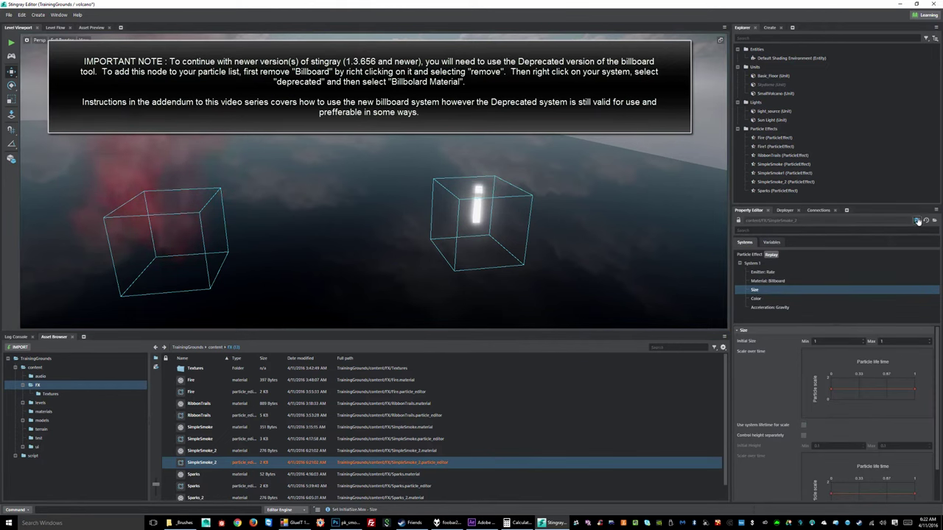
left_click(917, 221)
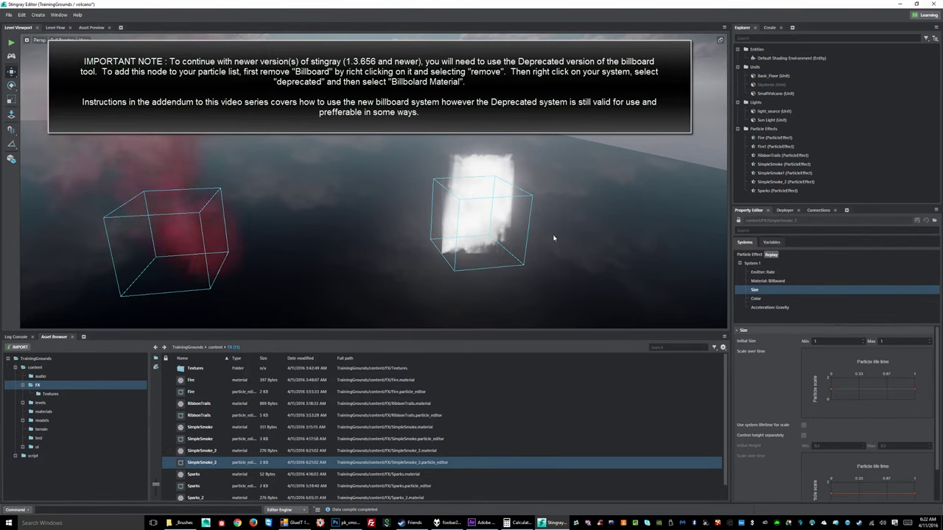
Set System 1's particle life to a minimum of 2 and a maximum of 3, and save the effect.
left_click_drag(554, 238, 511, 212, "alt")
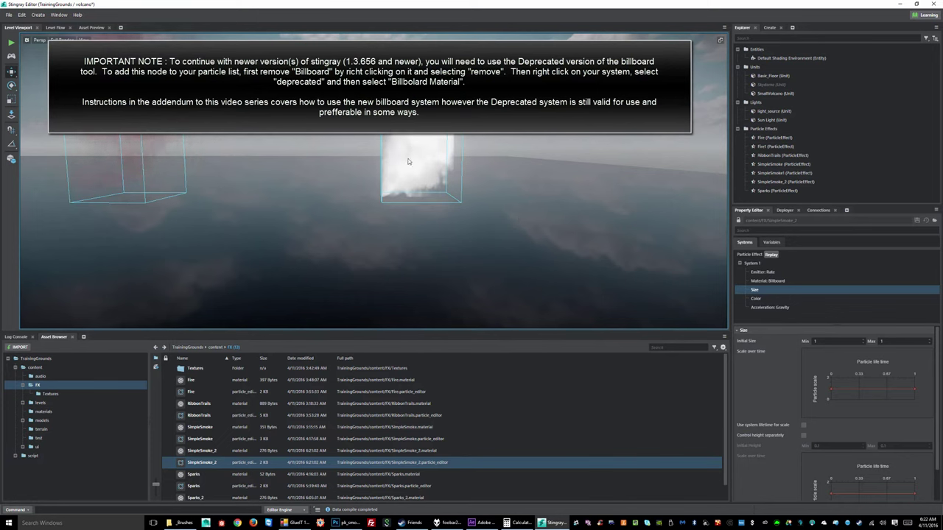
middle_click_drag(443, 137, 458, 192, "alt")
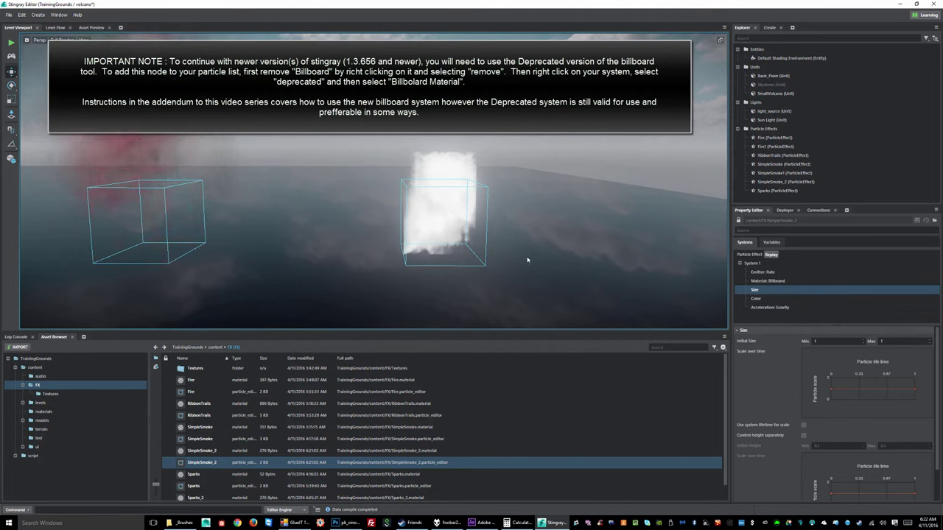
left_click(763, 273)
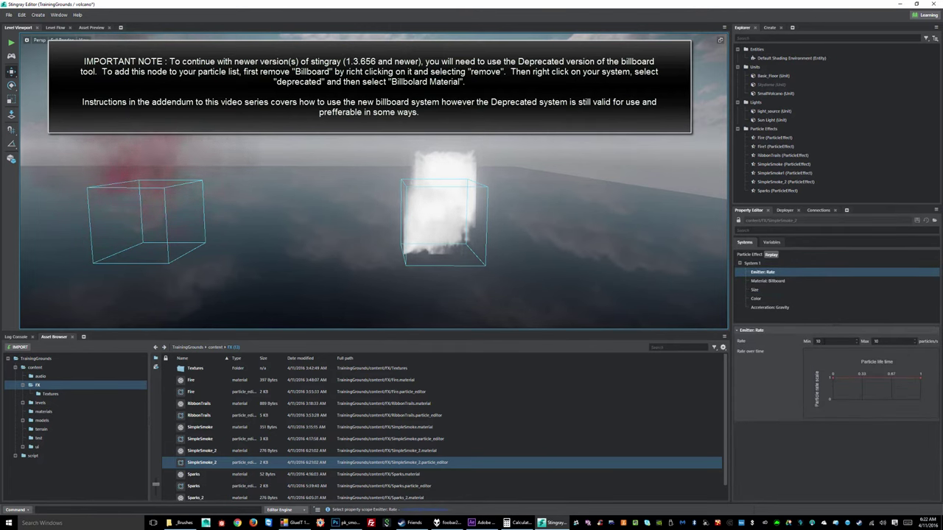
left_click(757, 264)
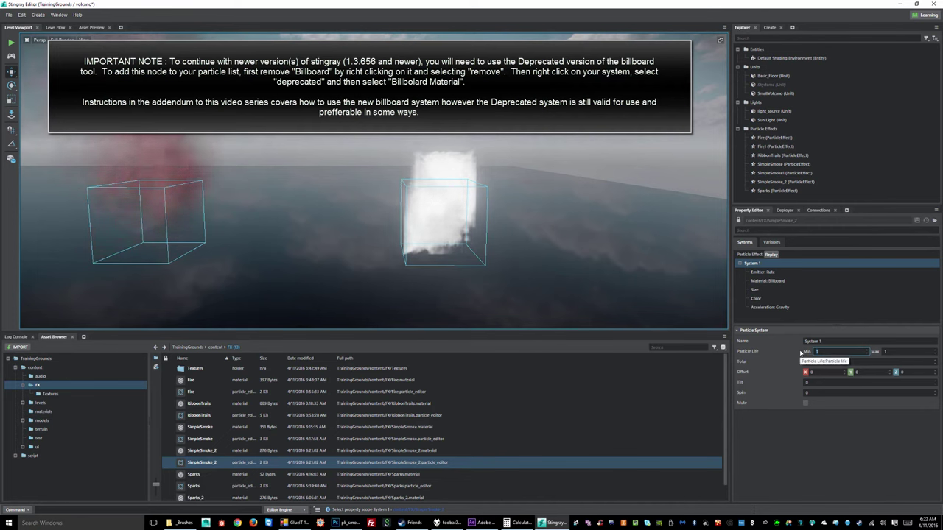
key("Tab")
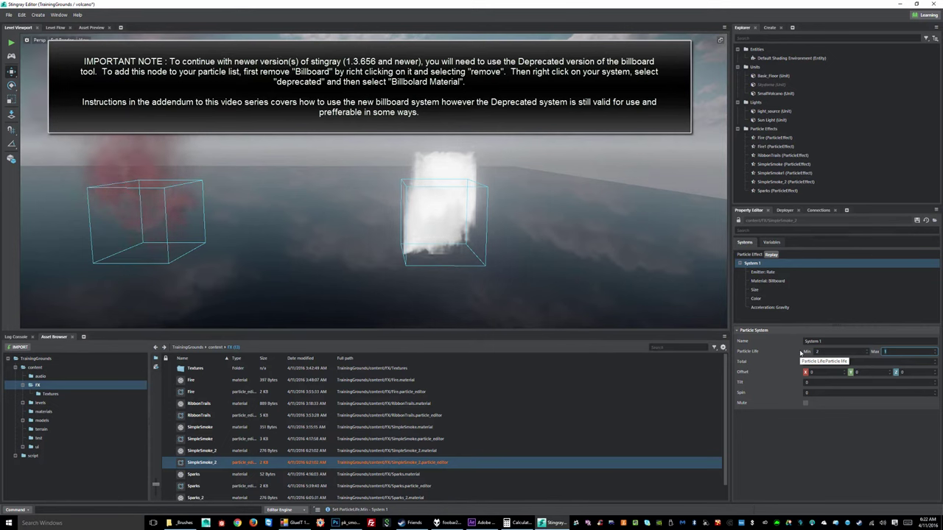
key("Tab")
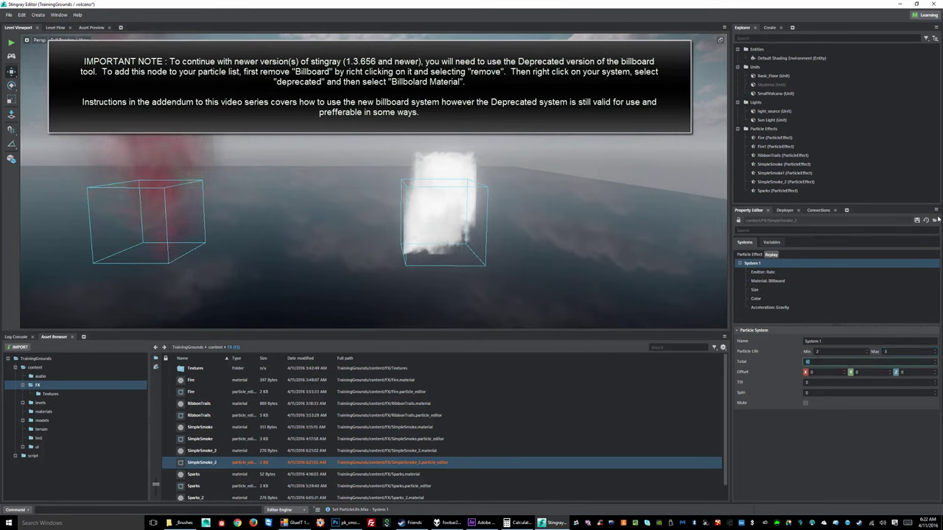
left_click(916, 221)
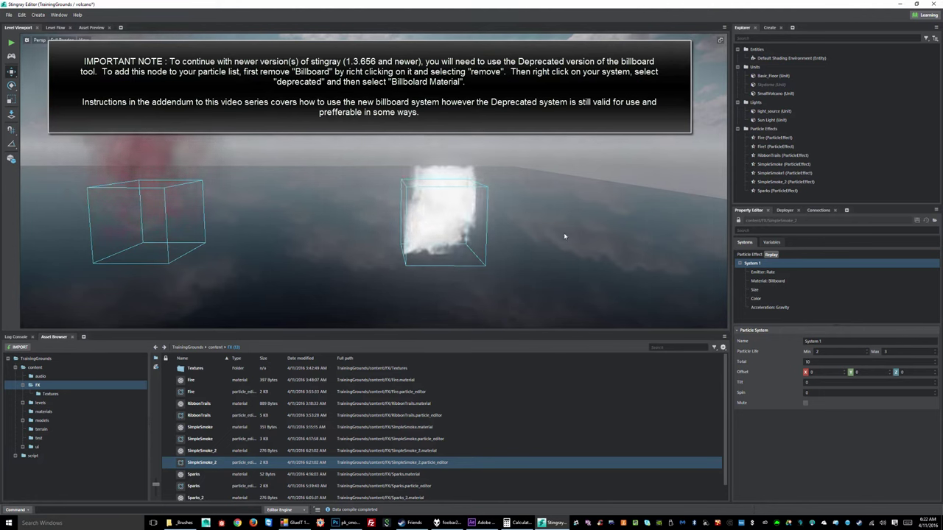
Set the emitter rate to a minimum of 1 and a maximum of 3 particles per second, and save the effect.
left_click(762, 272)
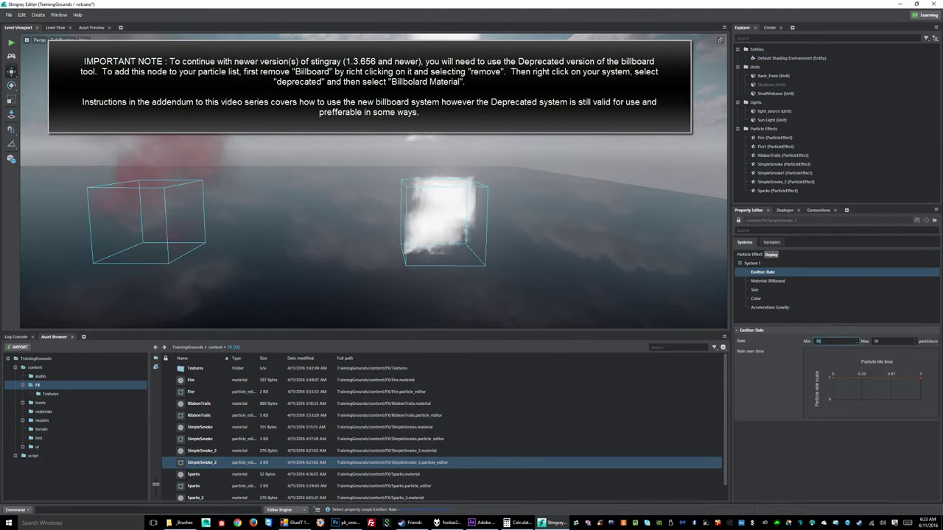
left_click(832, 342)
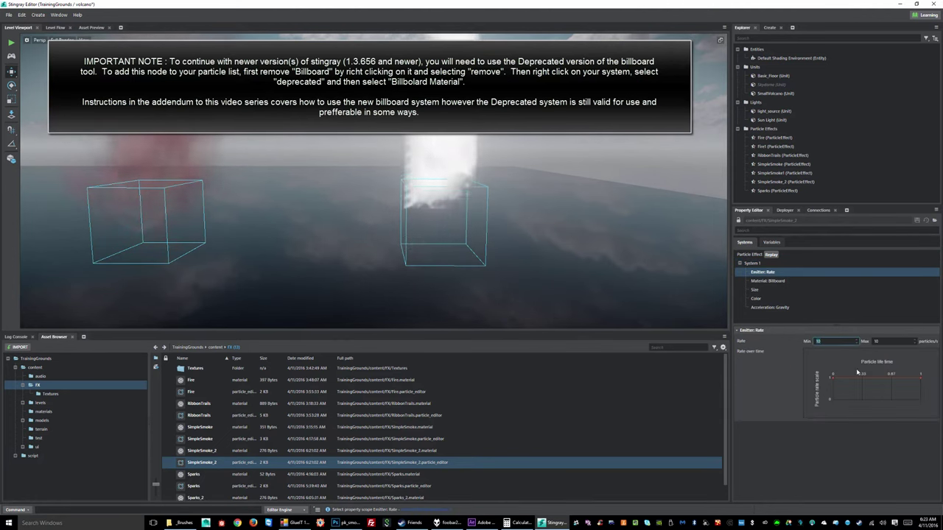
type("1")
key("Tab")
type("3")
key("Return")
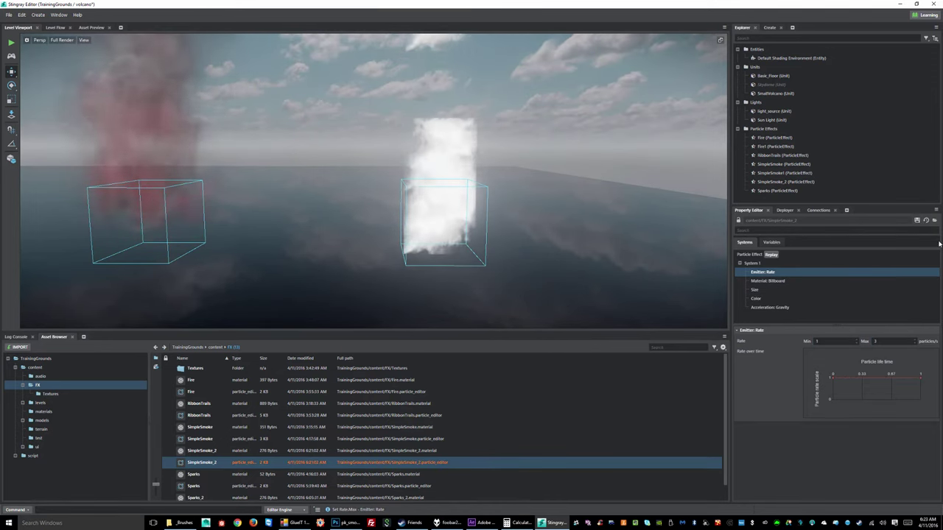
left_click(916, 221)
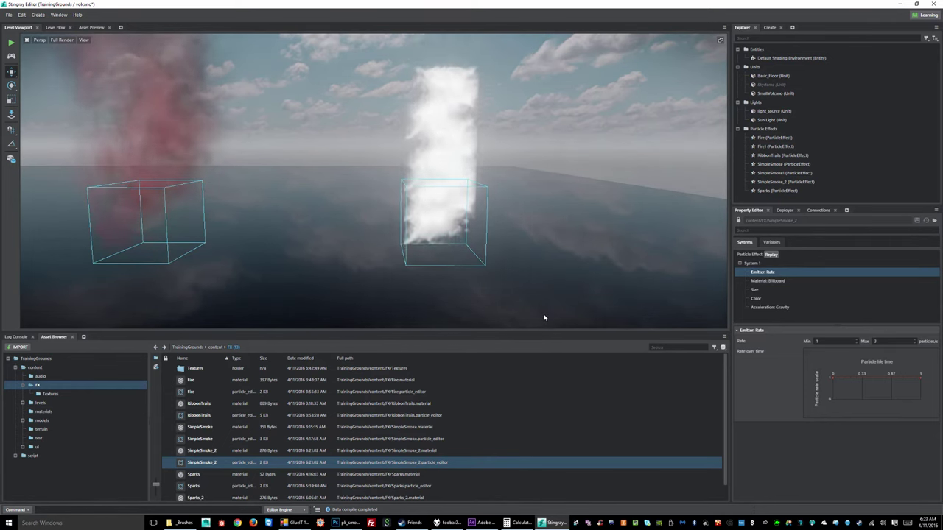
Raise the emitter rate to a minimum of 3 and a maximum of 5 particles per second, and save.
left_click_drag(840, 341, 762, 347)
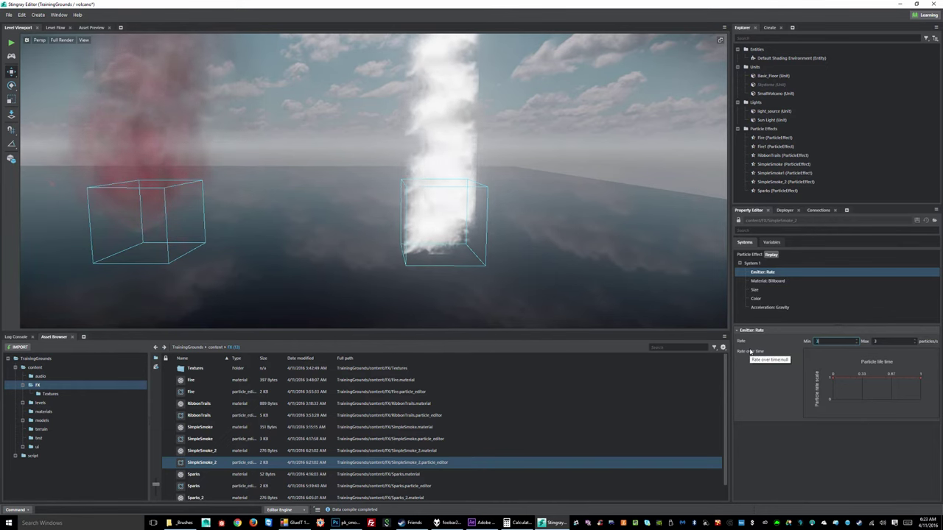
left_click(916, 221)
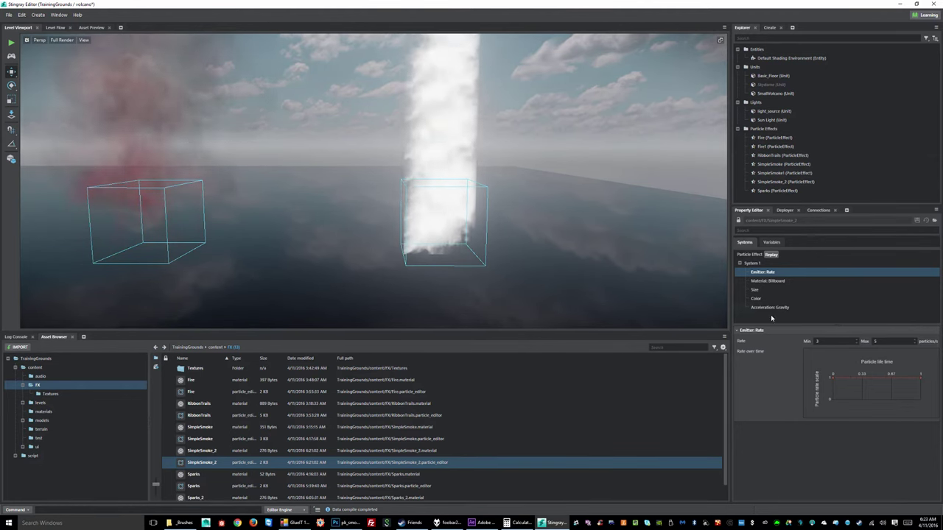
Add a Box position initializer to System 1 so the particles spawn at varied positions.
left_click(751, 263)
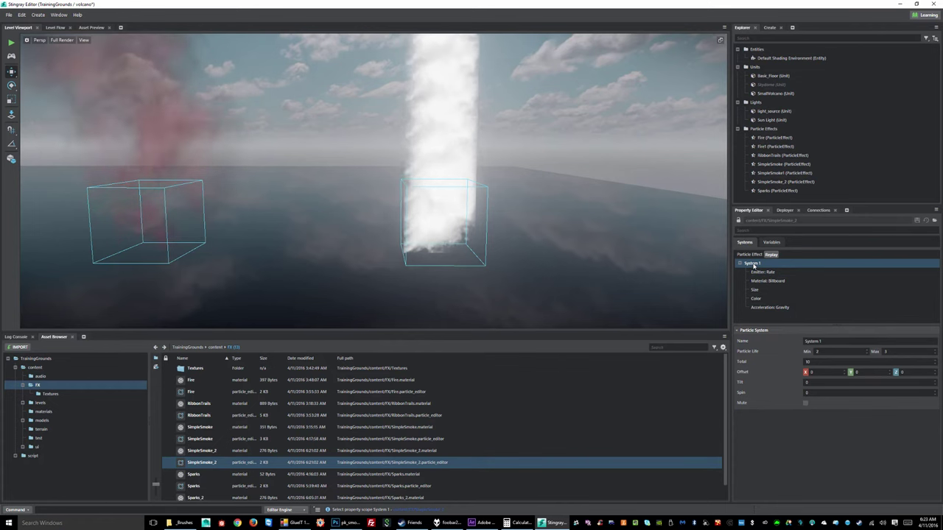
right_click(753, 266)
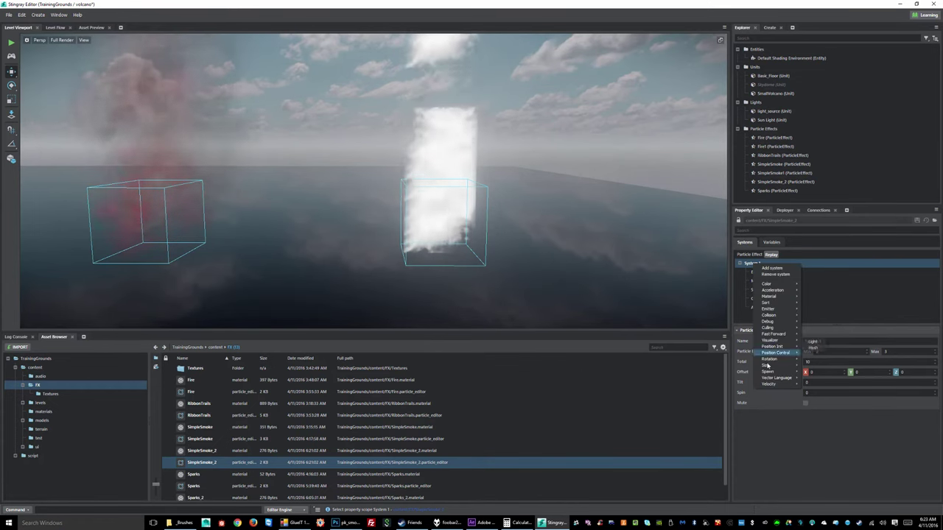
mouse_move(770, 354)
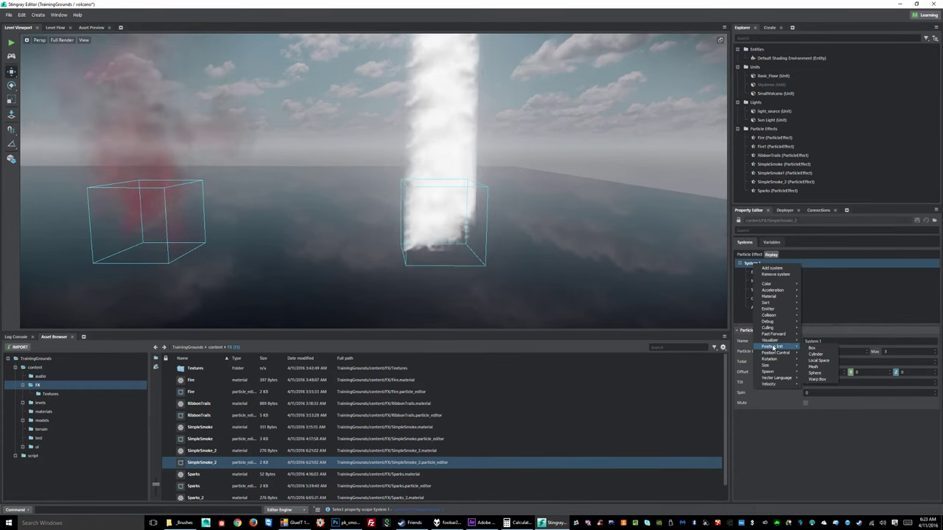
left_click(830, 351)
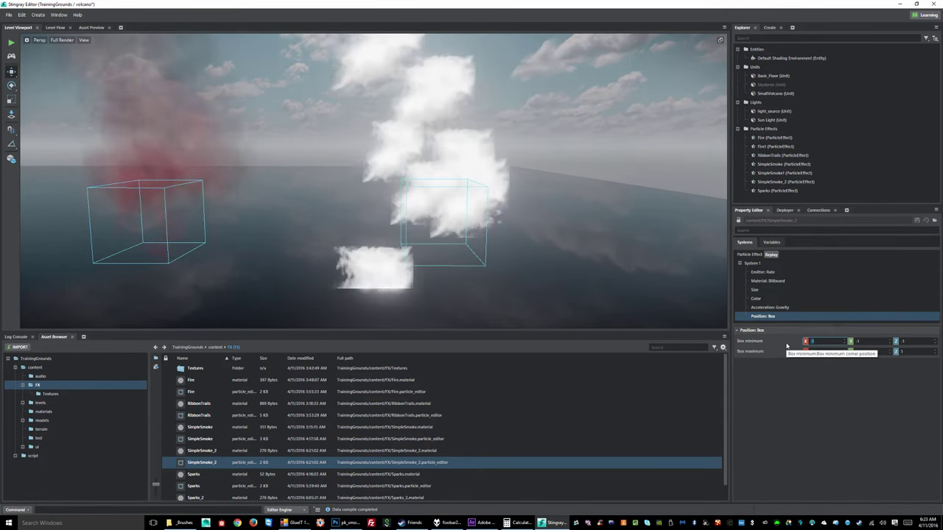
Set the position box minimum to -0.25 on the X, Y and Z axes.
type("-0.2")
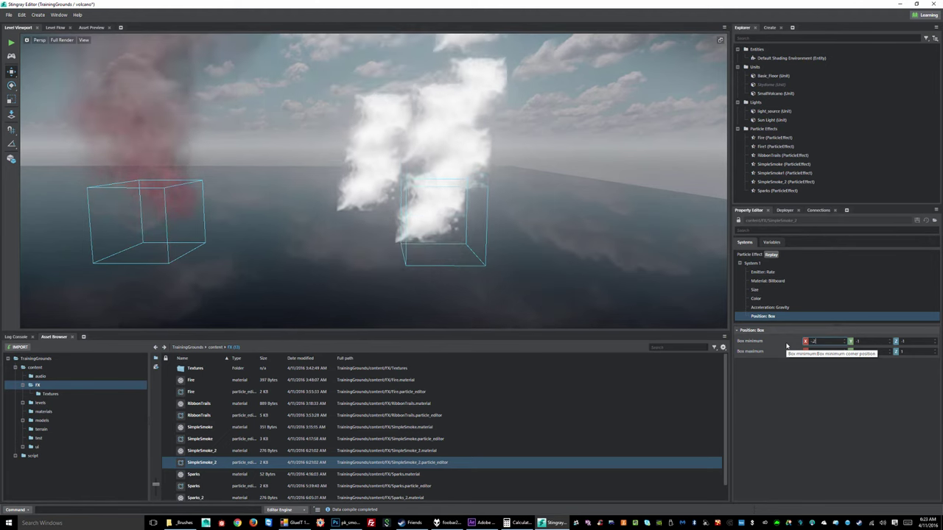
type("5")
key("Tab")
type("-")
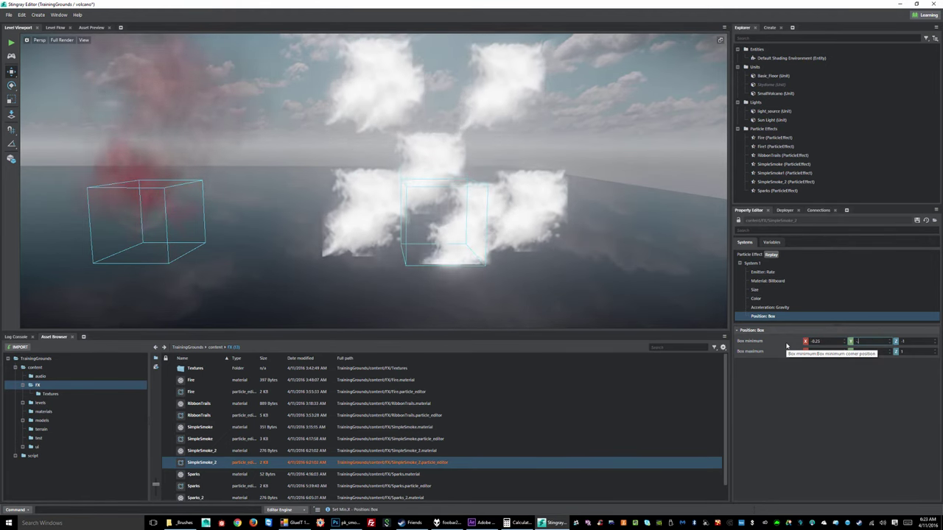
type(".-0.25")
key("Tab")
type("-")
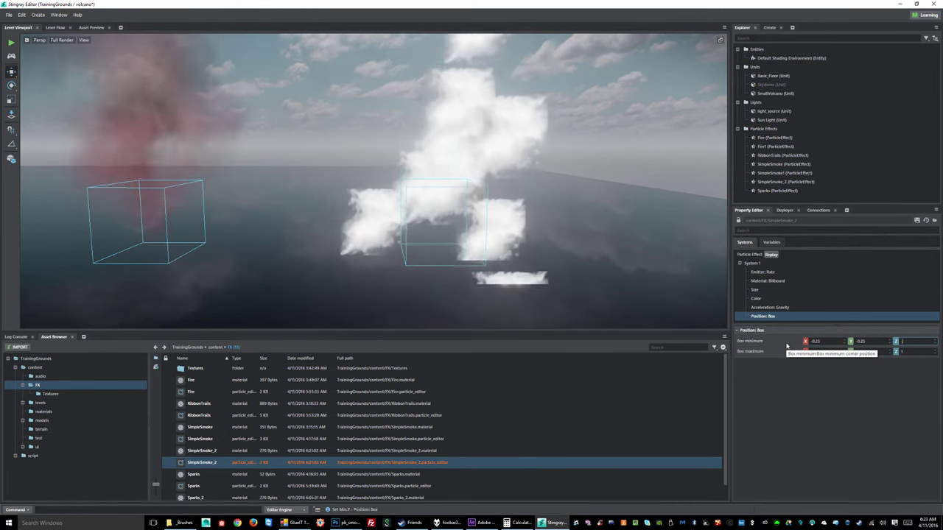
type("0.25")
key("Tab")
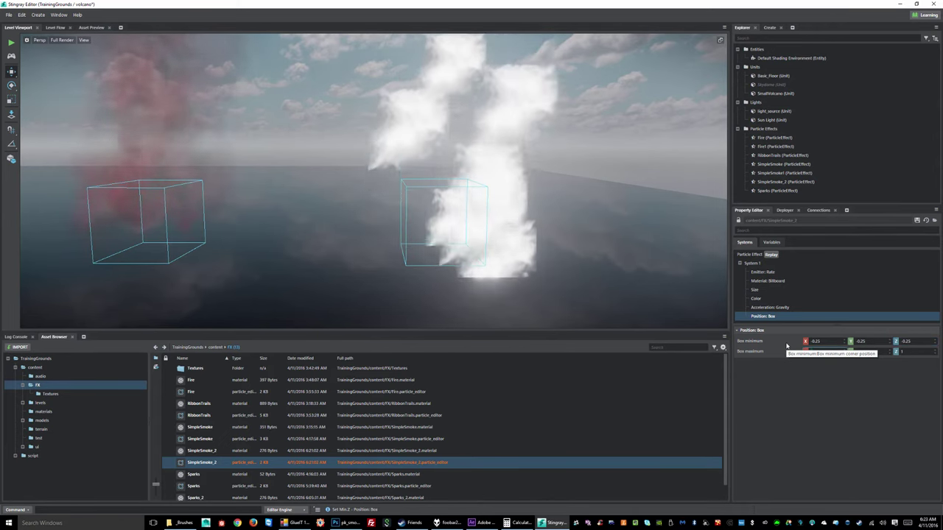
Set the position box maximum to 0.25 on the X, Y and Z axes.
type("0.25")
key("Tab")
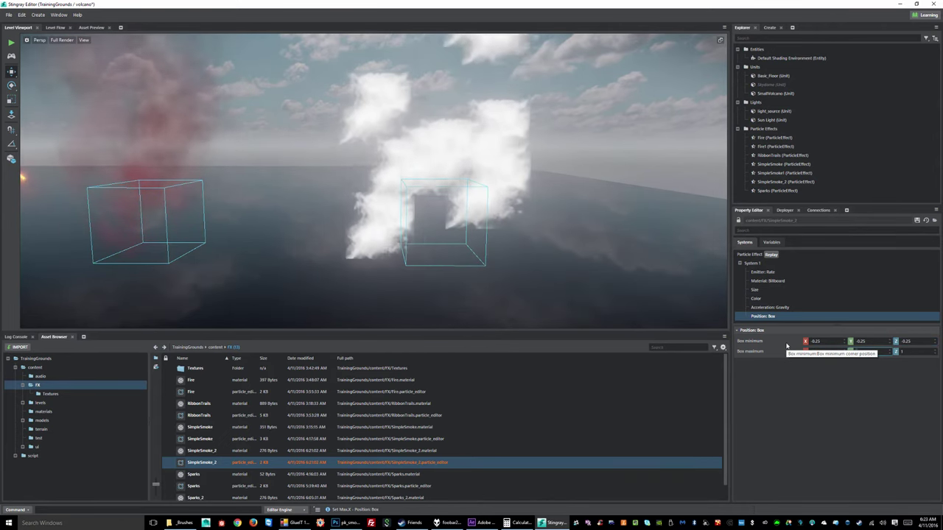
type(".25")
key("Tab")
type(".2")
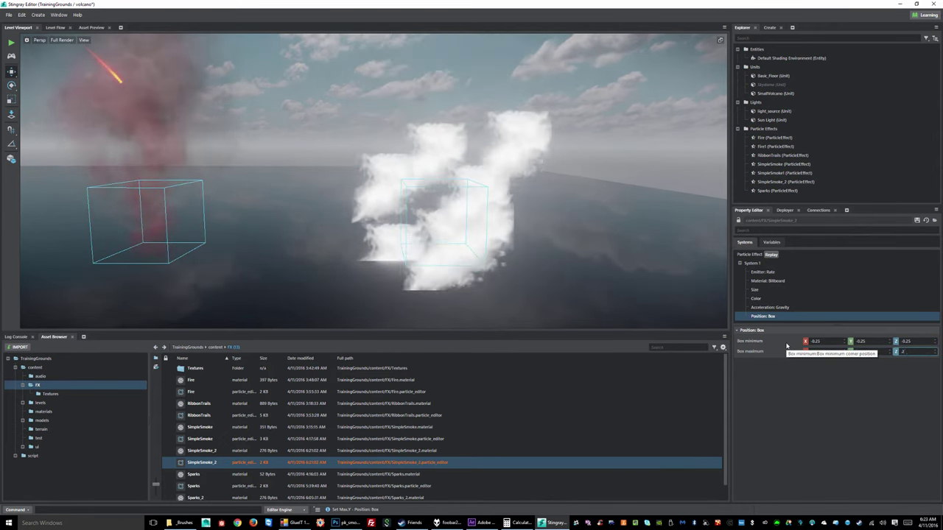
type("5")
key("Return")
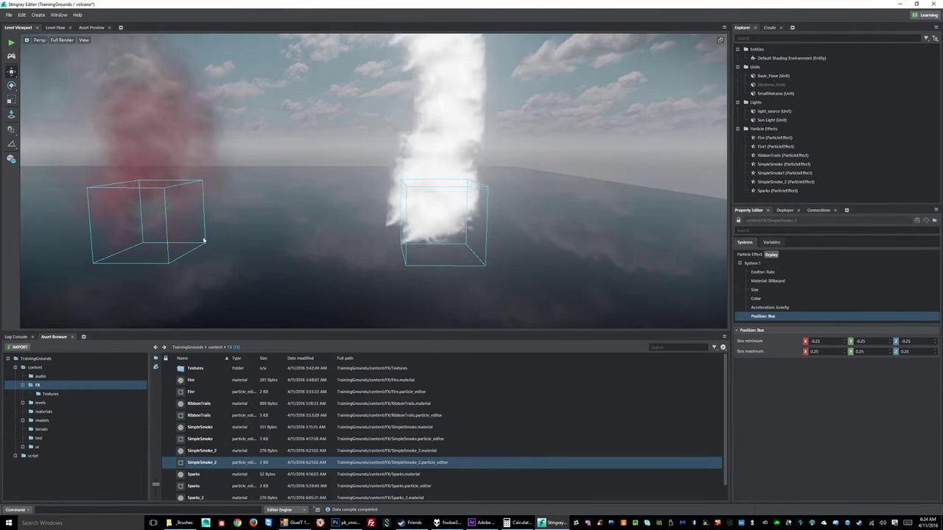
Widen the position box by setting its minimum to -0.5 on the X, Y and Z axes.
left_click_drag(827, 341, 790, 344)
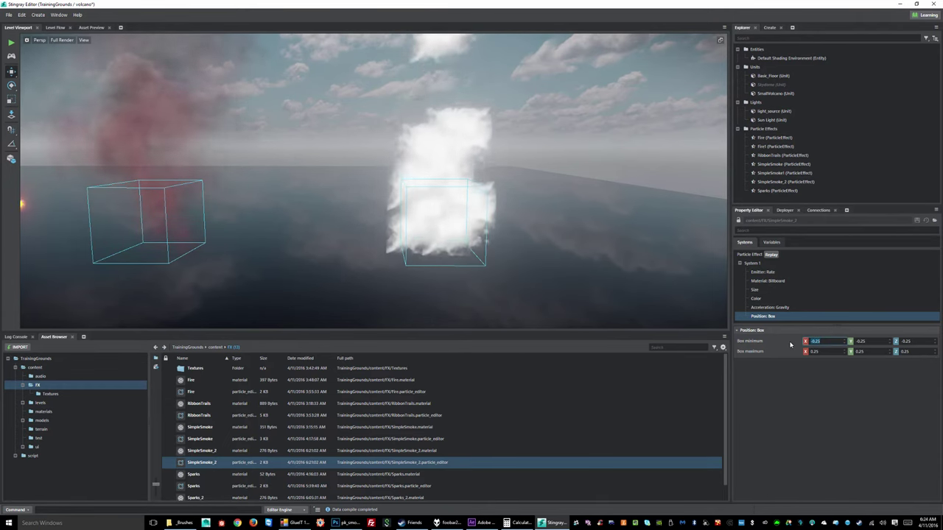
type("-.5")
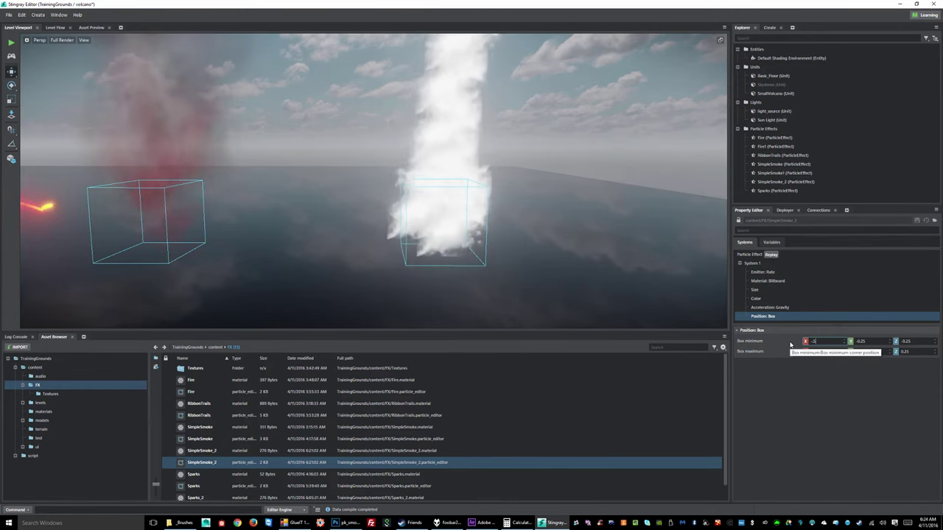
type(".5")
key("Return")
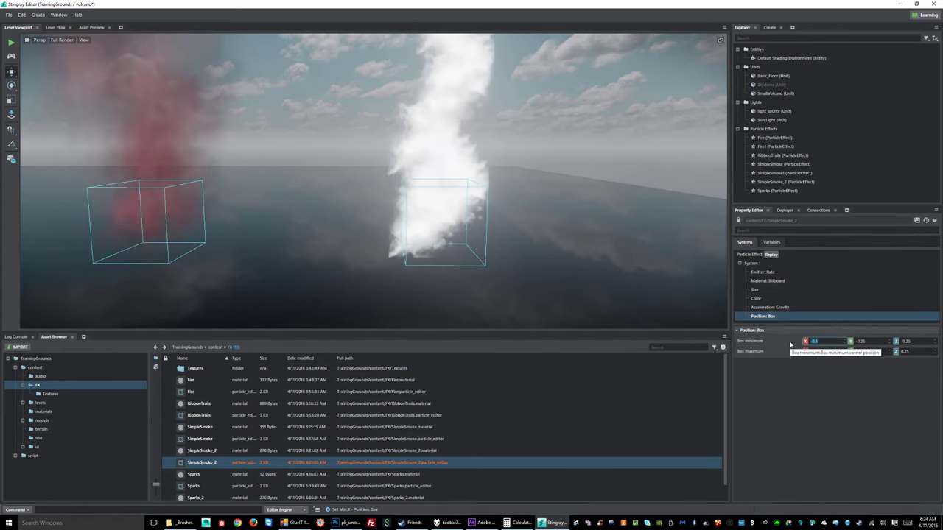
key("Tab")
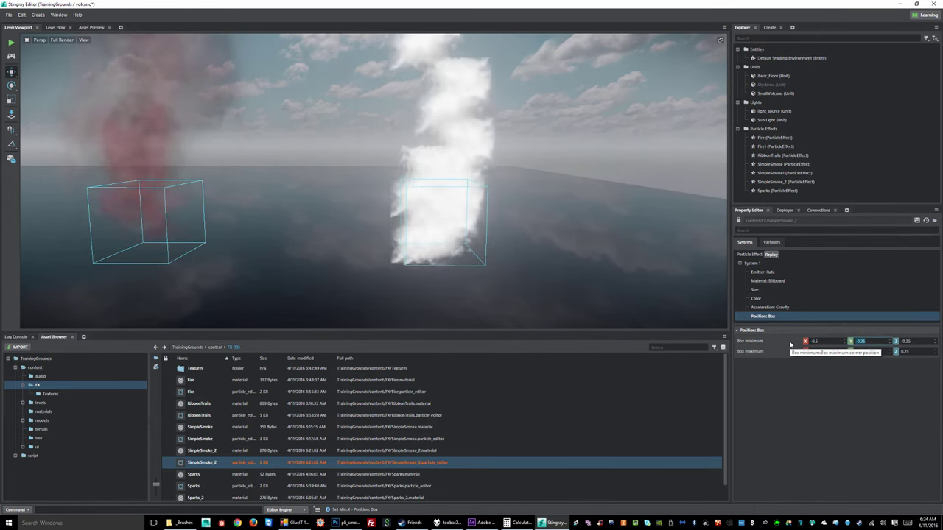
type("-0.5")
key("Tab")
type("-0.5")
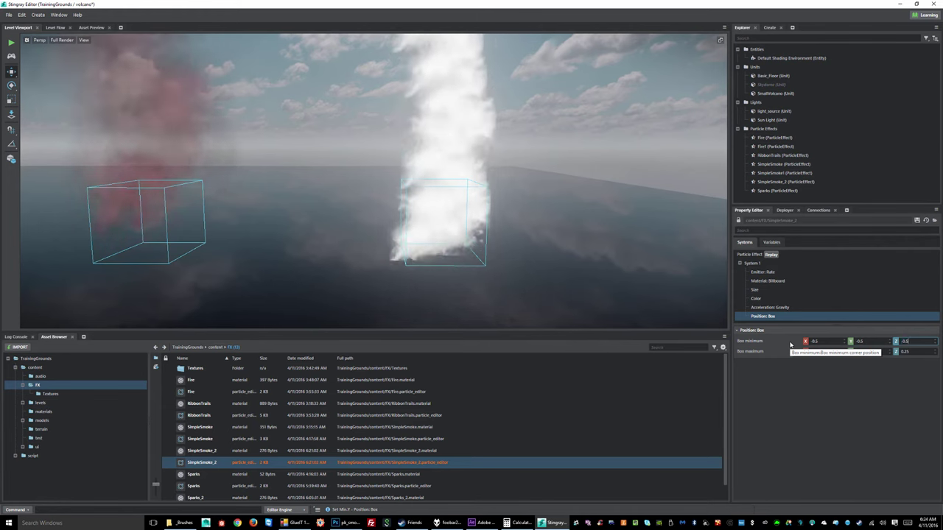
key("Return")
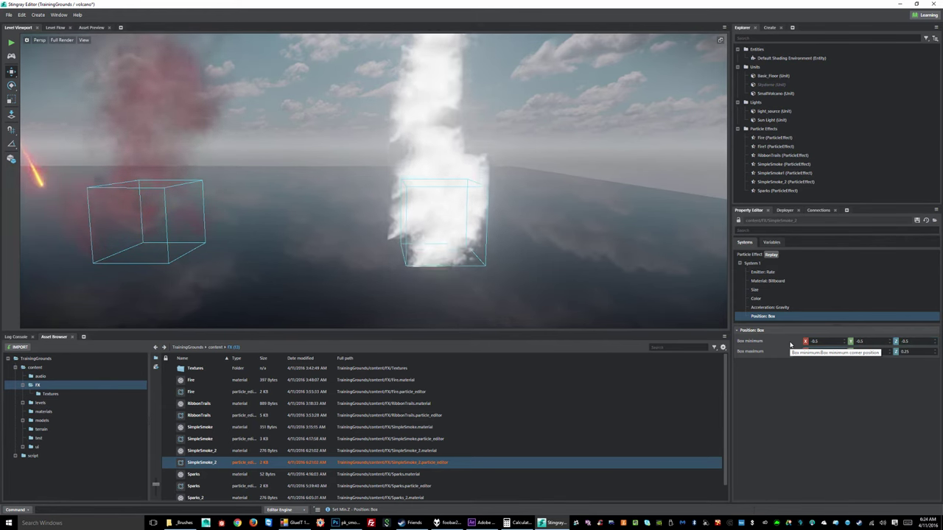
Set the position box maximum to 0.5 on the X, Y and Z axes, and save the effect.
key("Tab")
type("0.5")
key("Return")
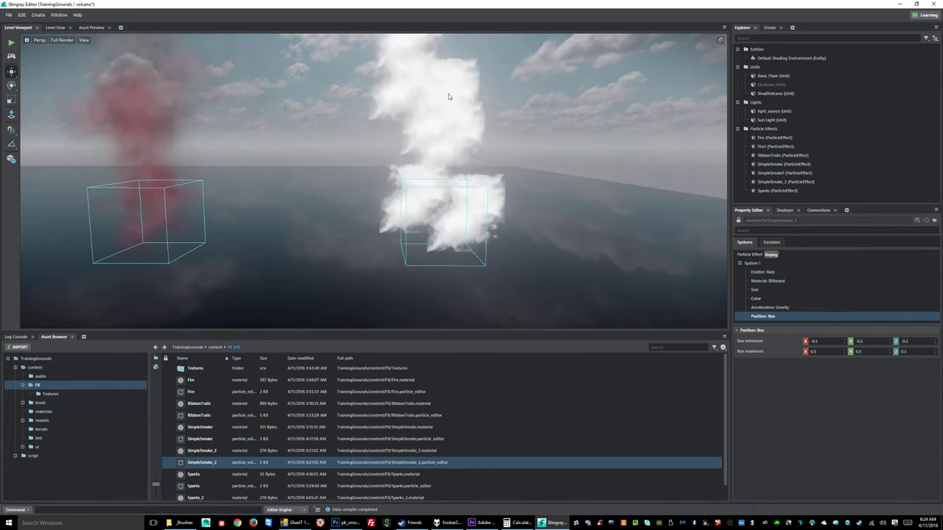
Shape the particle opacity curve to start at 0, peak low early in life and fade to 0 at the end, and save.
left_click(754, 290)
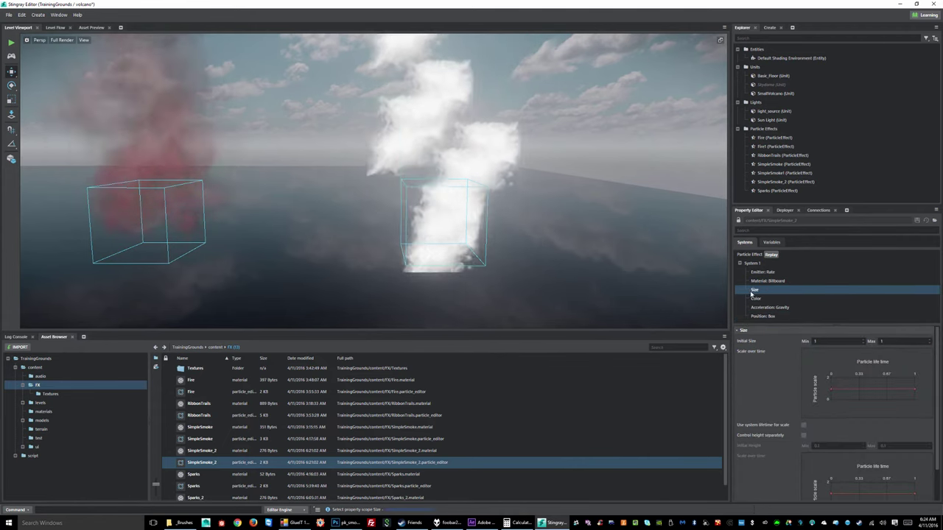
left_click(755, 299)
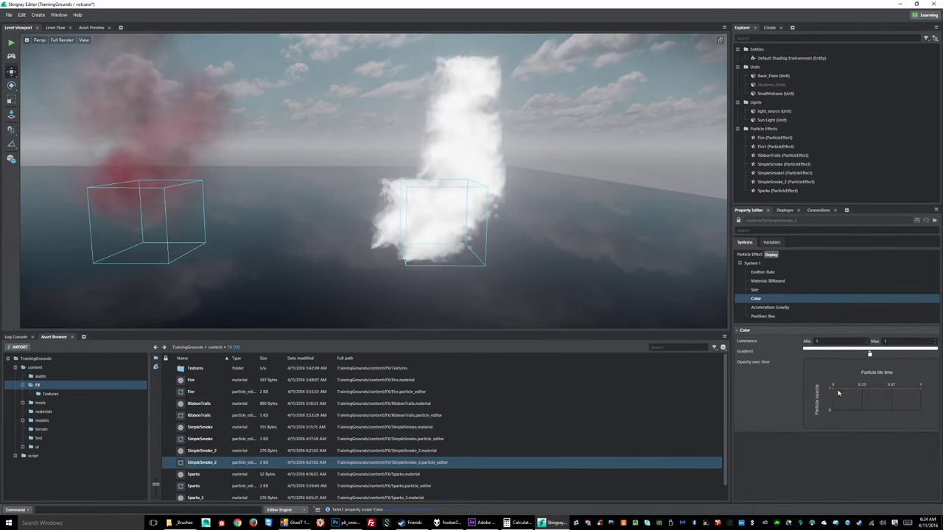
mouse_move(834, 392)
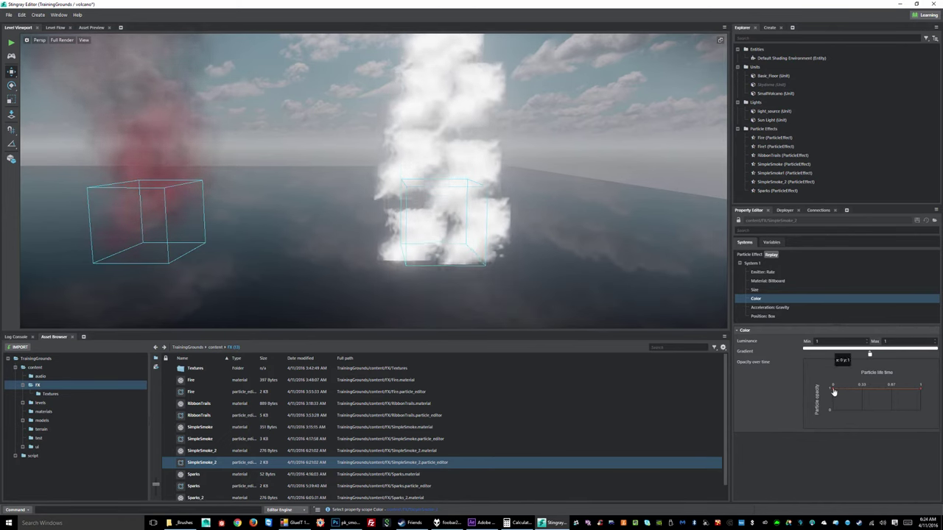
left_click_drag(834, 392, 832, 411)
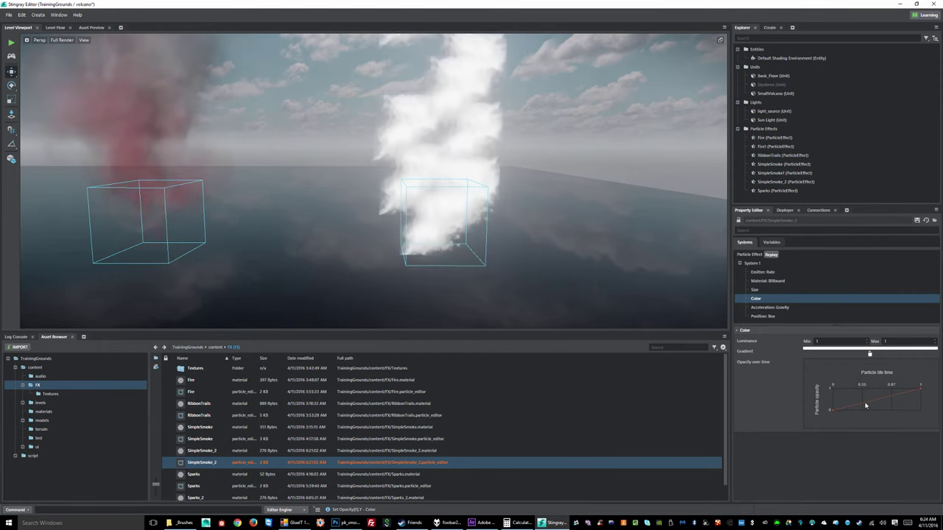
left_click_drag(866, 403, 847, 403)
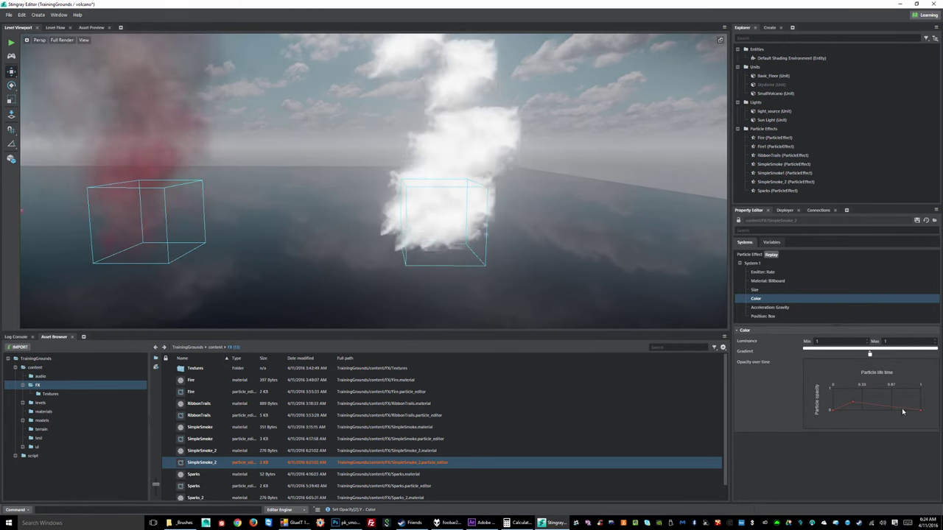
left_click(917, 222)
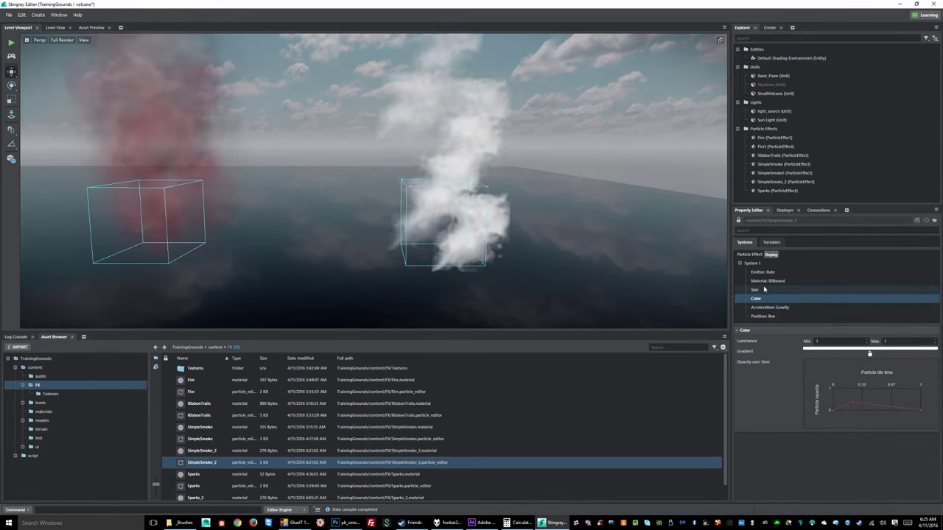
Move the color gradient's white stop close to the start of the gradient.
left_click(854, 290)
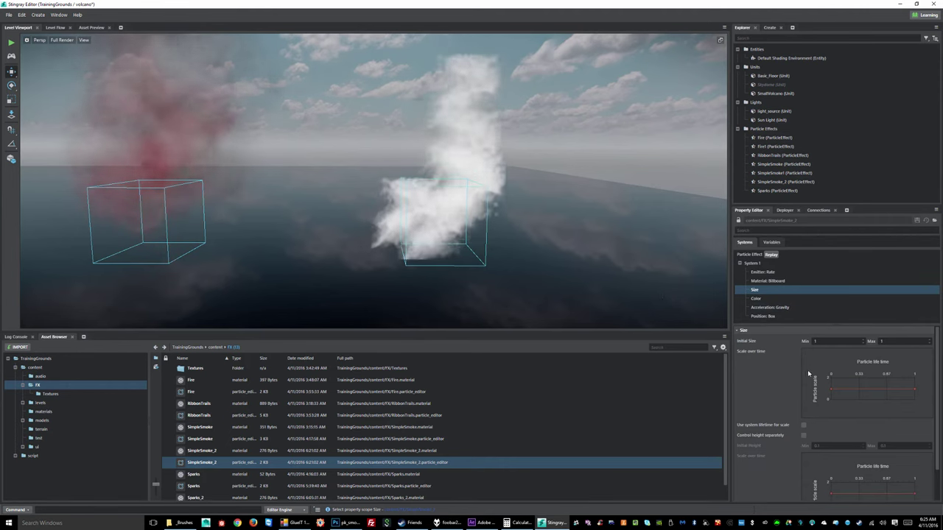
left_click(768, 281)
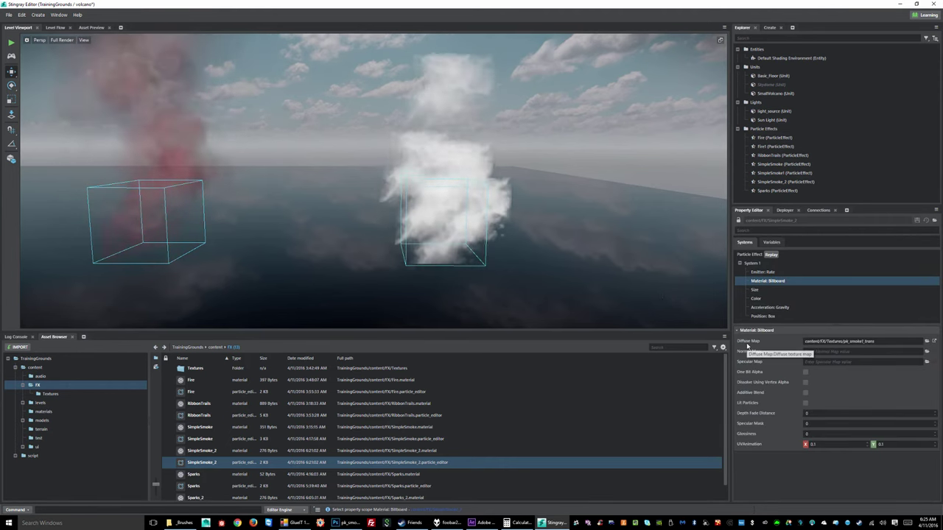
left_click(756, 299)
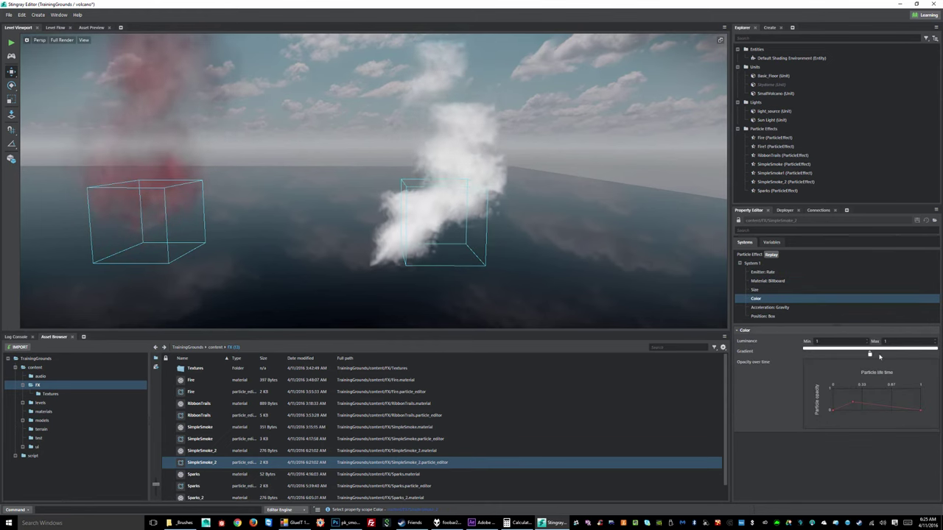
left_click_drag(869, 355, 816, 355)
double_click(815, 355)
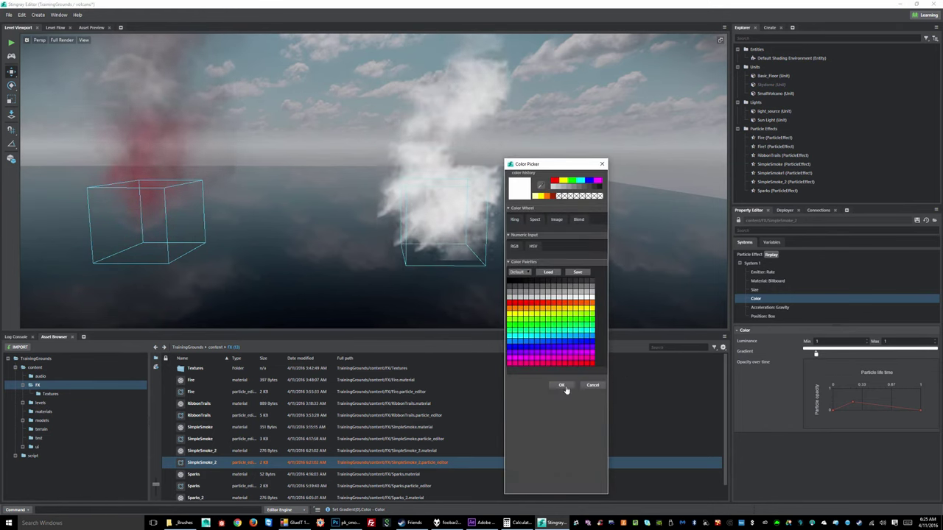
left_click(593, 387)
Color the gradient's starting stop dark red, using the volcano's existing smoke and fire as reference.
left_click_drag(505, 309, 499, 255, "alt")
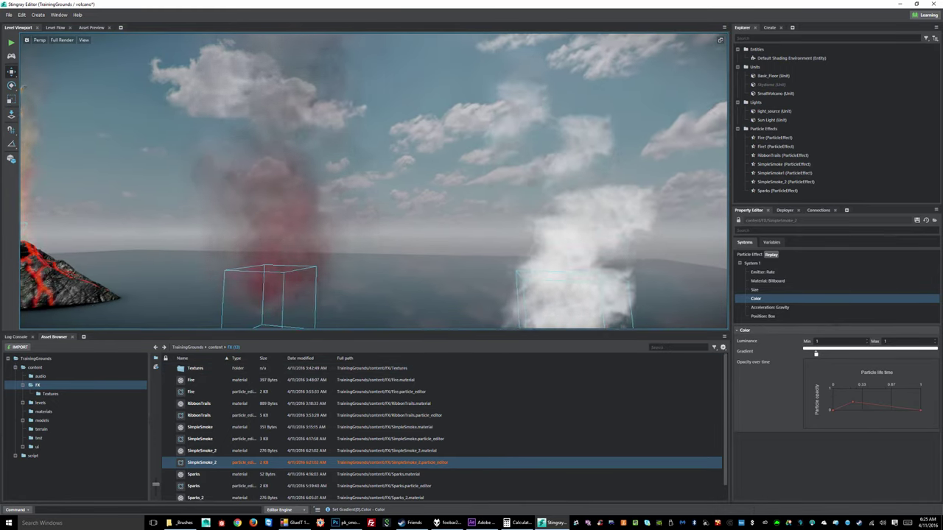
right_click_drag(271, 282, 267, 262)
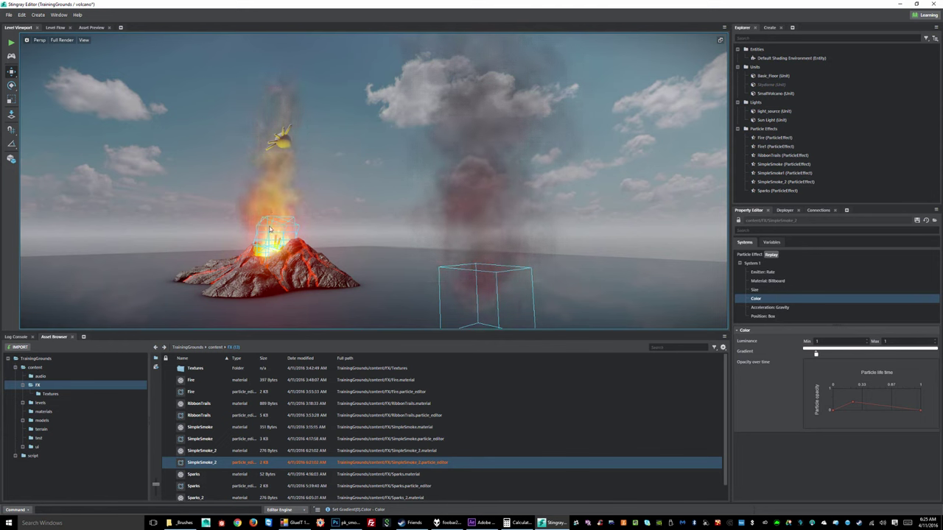
right_click_drag(410, 246, 490, 271)
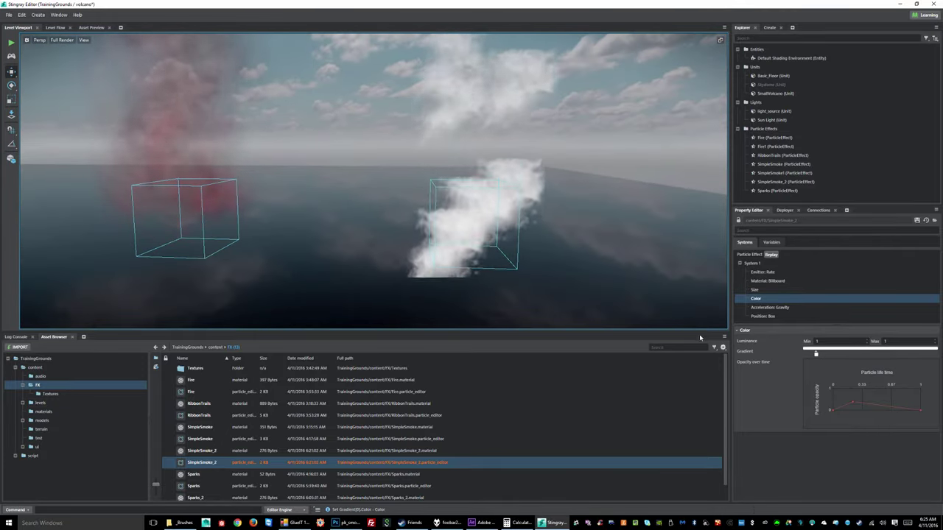
double_click(815, 354)
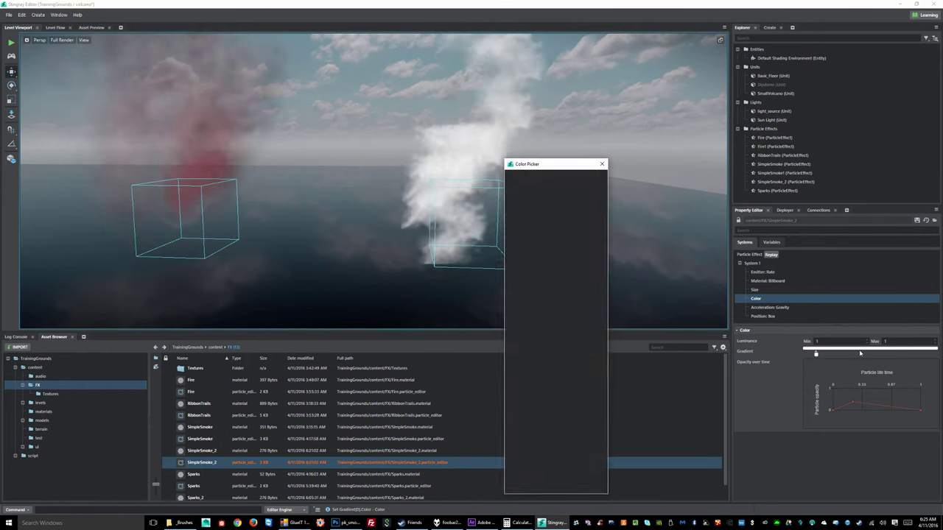
left_click(509, 303)
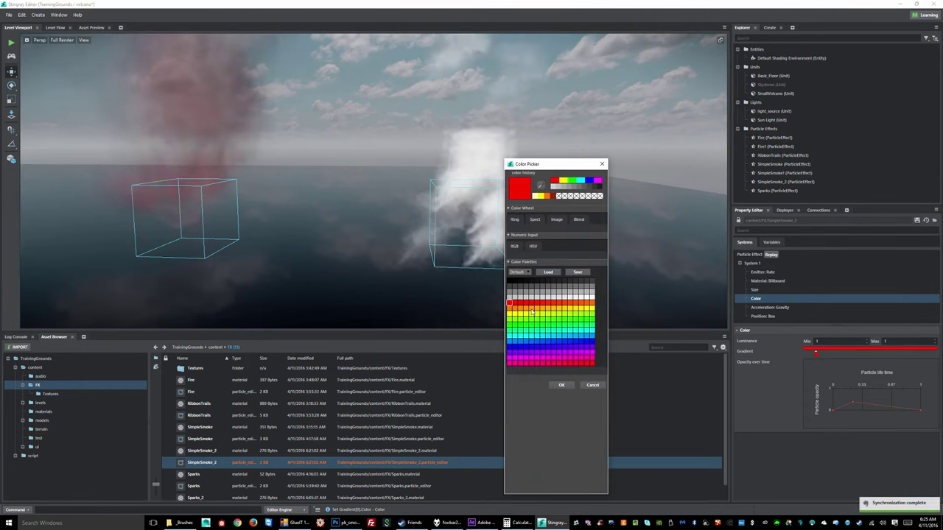
left_click(534, 209)
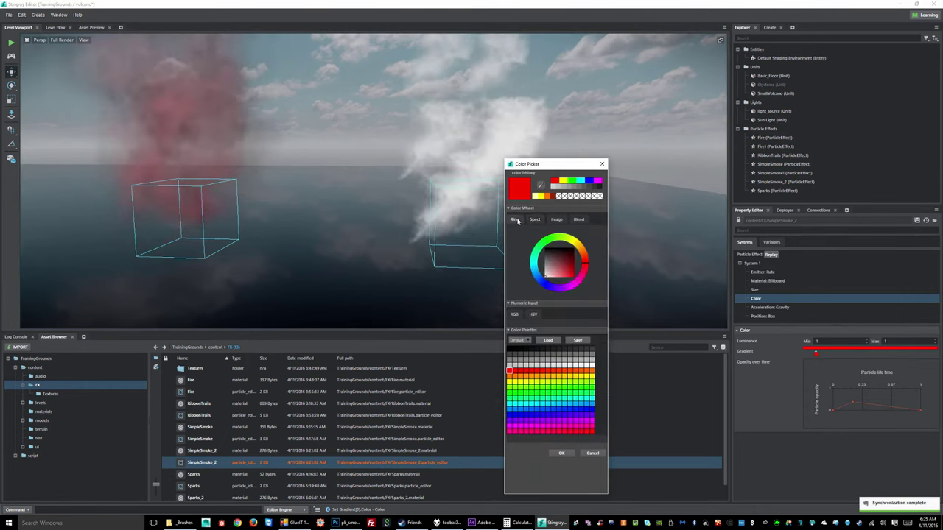
left_click_drag(560, 276, 587, 261)
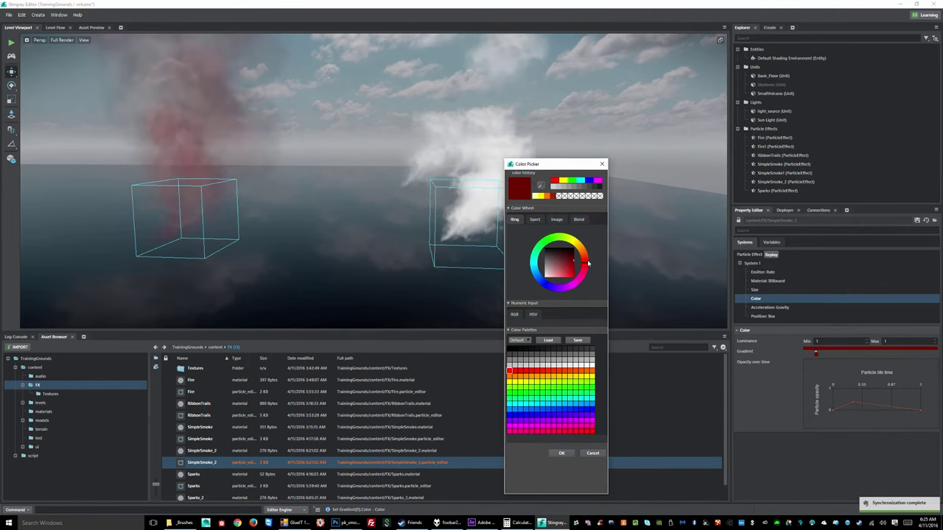
left_click(560, 452)
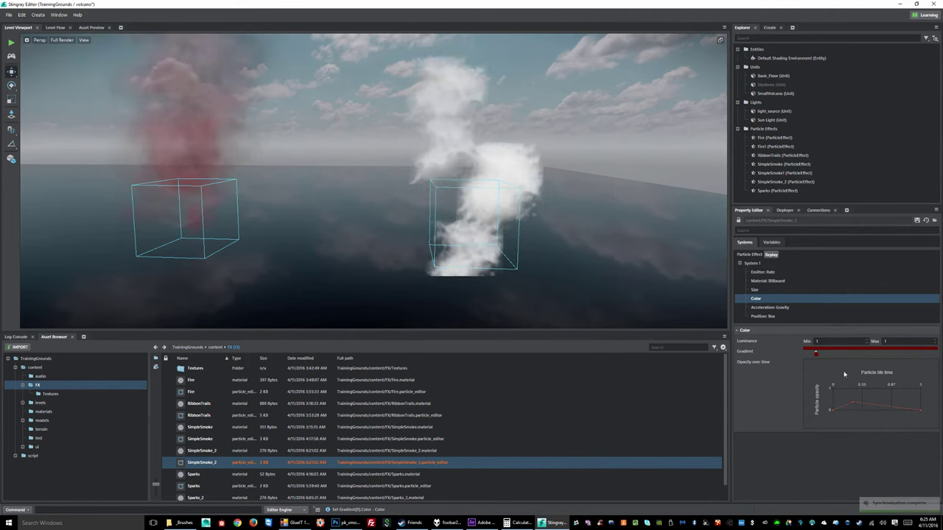
Add a second color stop near the end of the gradient, make it nearly black, and save.
left_click(909, 353)
left_click_drag(909, 355, 937, 356)
double_click(923, 354)
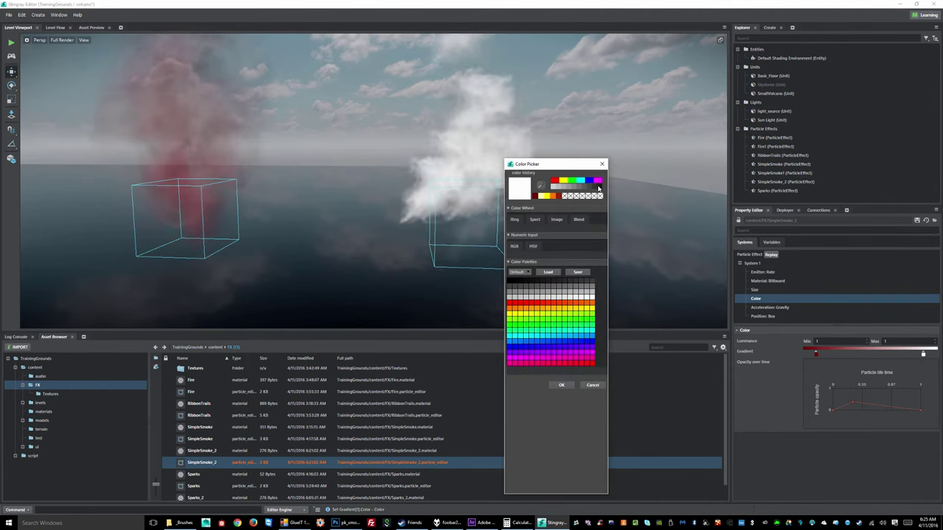
left_click(562, 385)
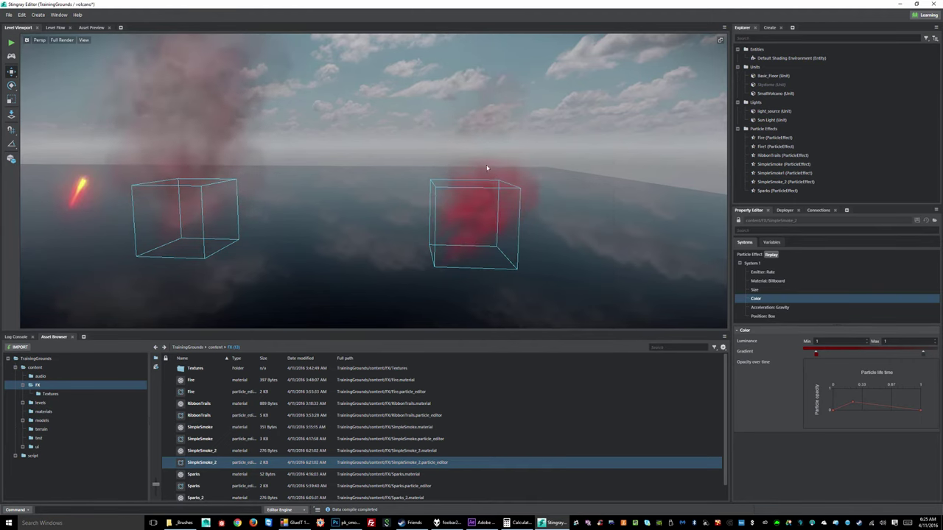
Change the gradient's starting stop to a darker, less saturated red and save the effect.
double_click(816, 356)
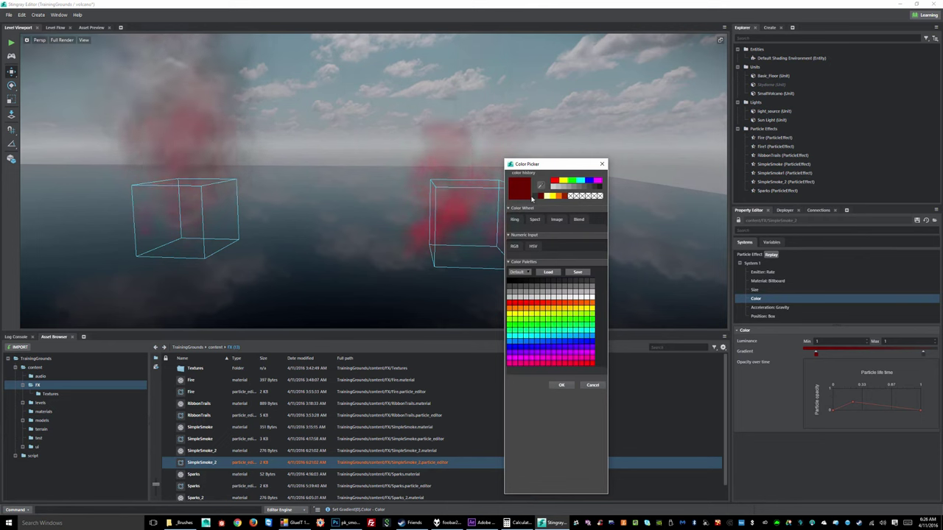
left_click(516, 221)
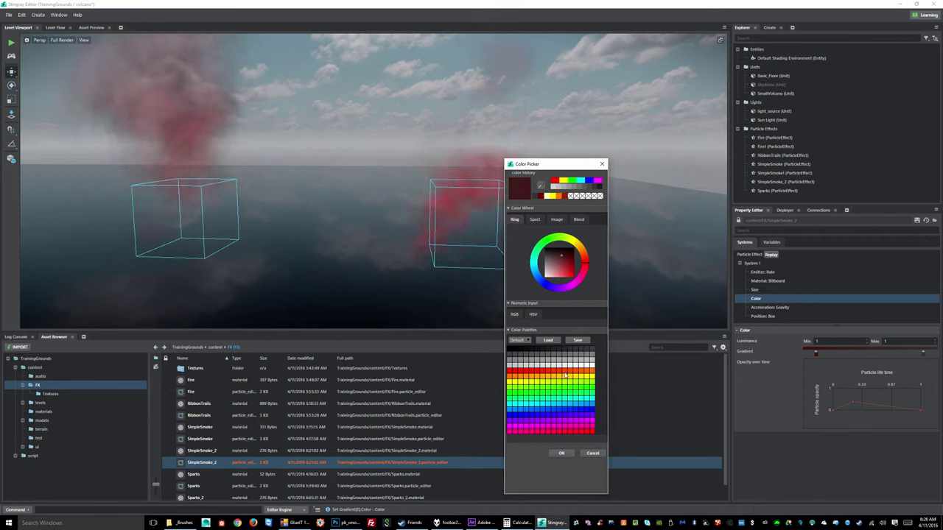
left_click(562, 453)
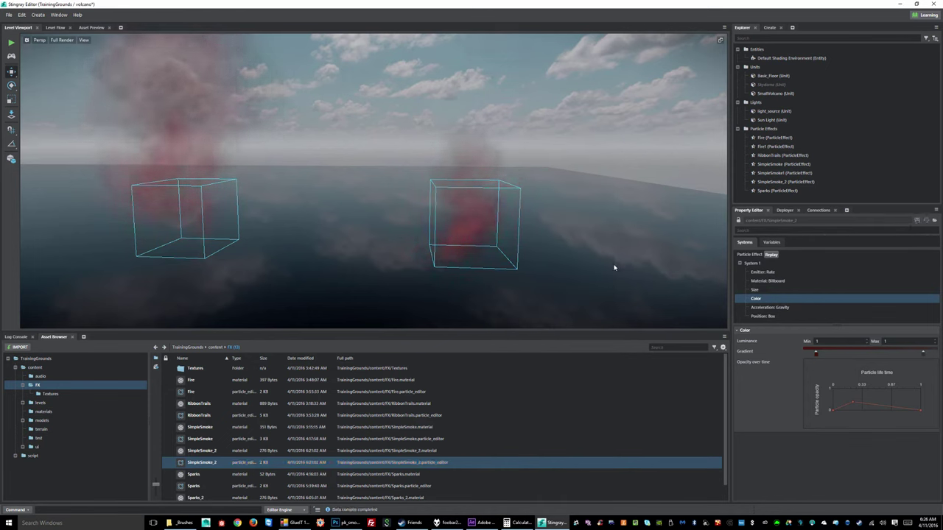
Raise the opacity curve's early point, add a slightly lower point late in the particle's life, and save the effect.
right_click_drag(373, 180, 383, 135)
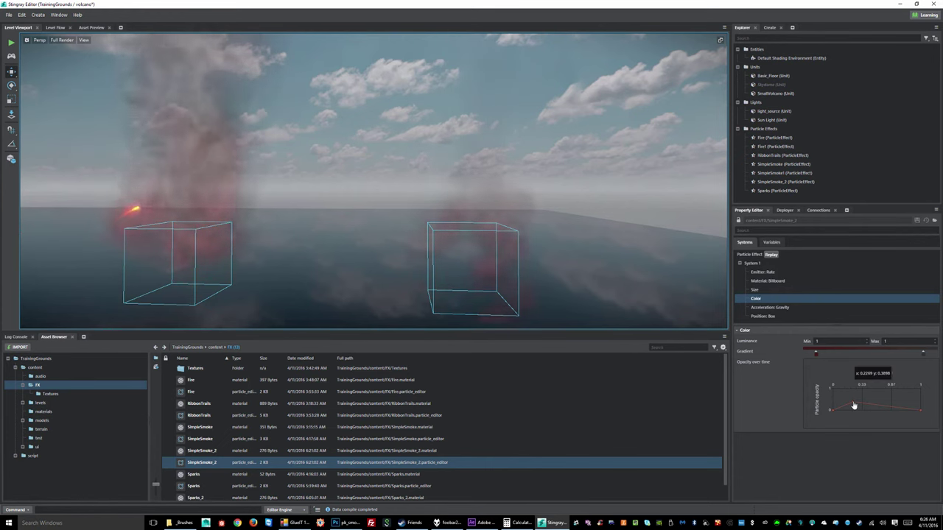
left_click_drag(854, 405, 855, 400)
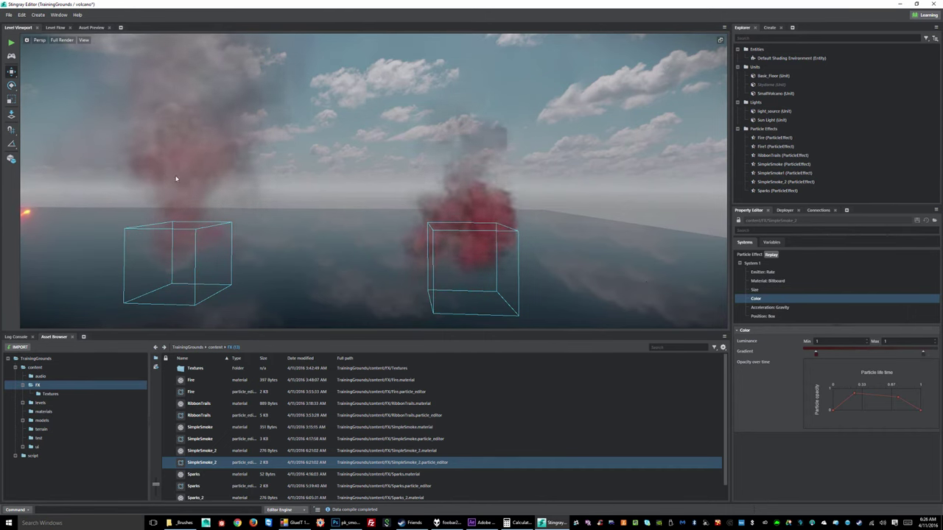
left_click_drag(855, 394, 855, 399)
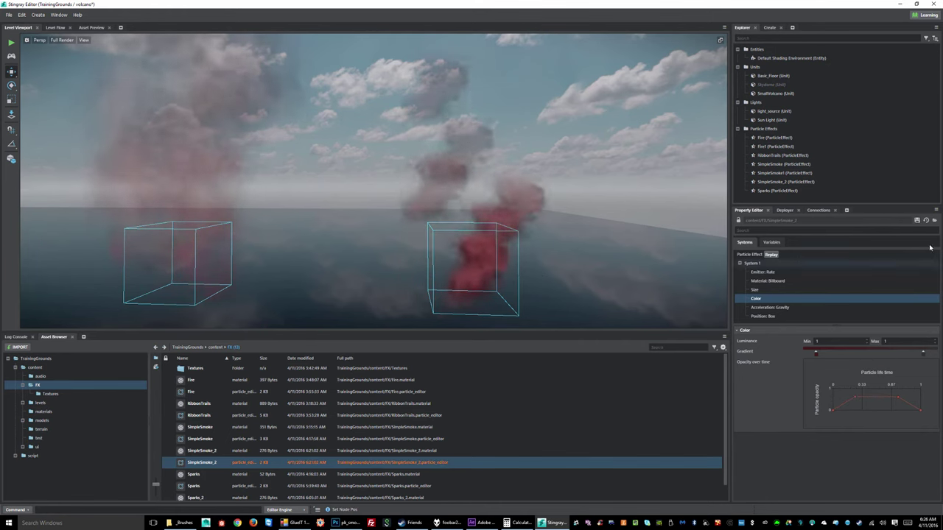
left_click(917, 221)
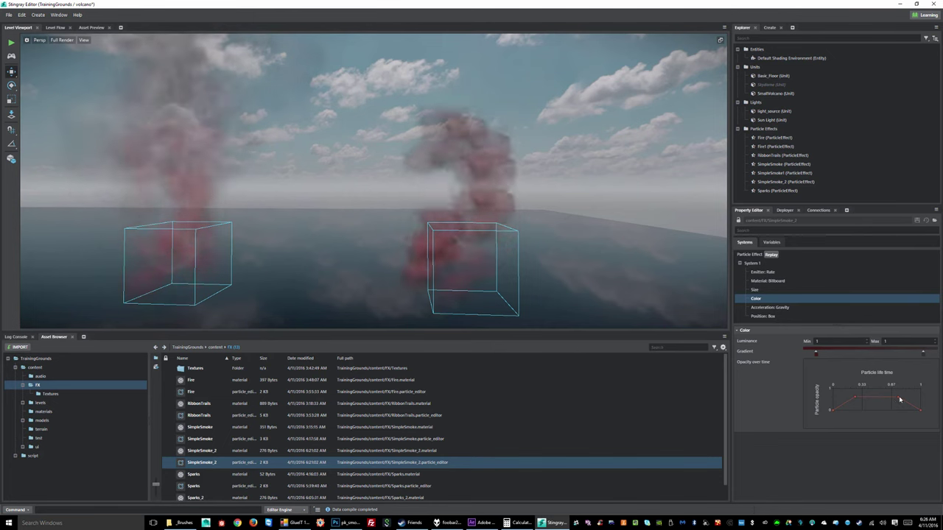
mouse_move(898, 400)
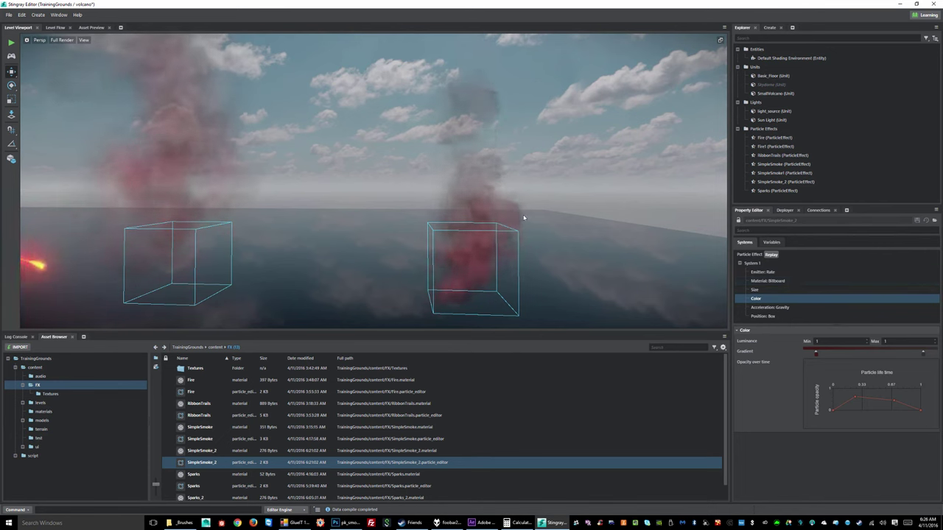
Set the maximum initial particle size to 2, keeping the minimum at 1, and save the effect.
left_click(761, 290)
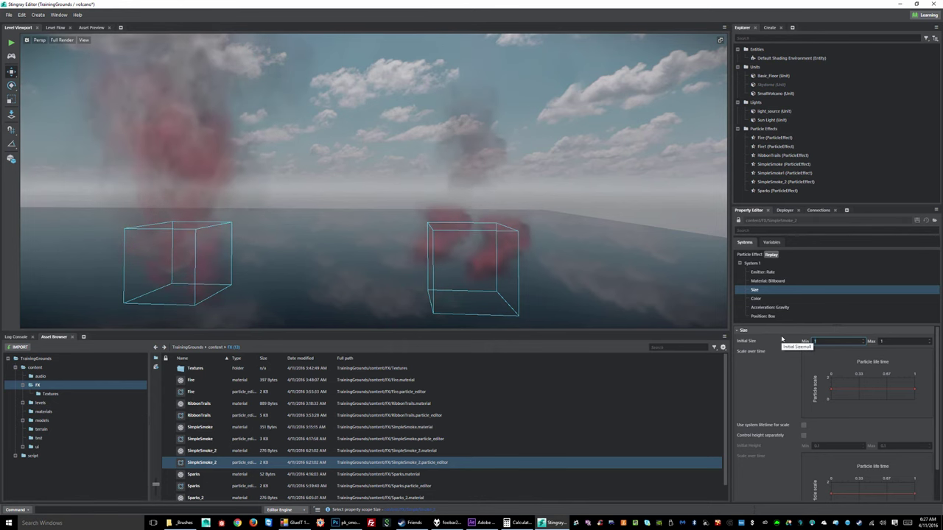
type("2")
key("Return")
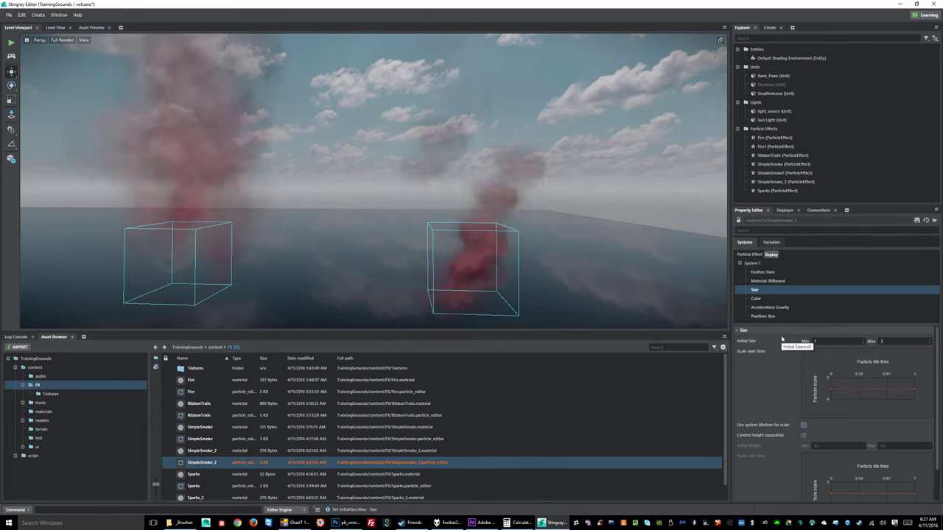
left_click(916, 221)
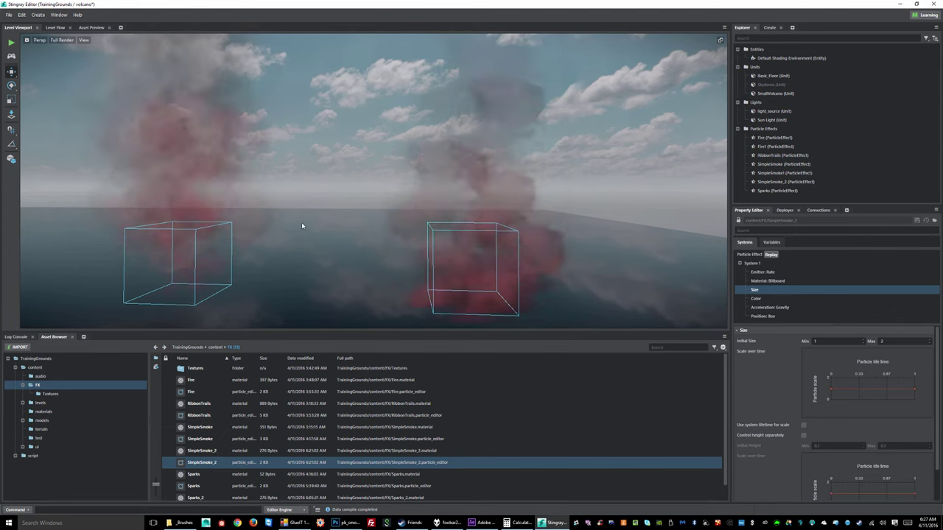
Add a Vector Field Wind acceleration component to System 1 and save the effect.
left_click(758, 263)
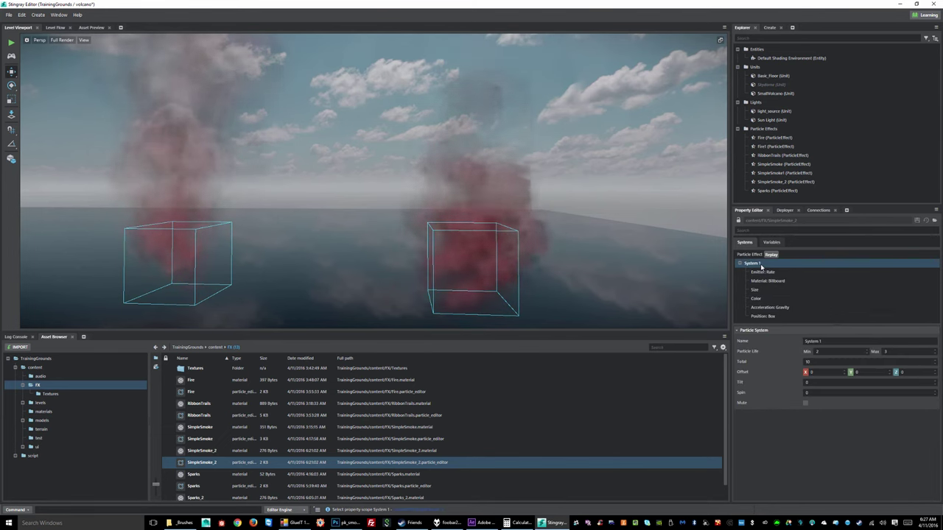
right_click(766, 265)
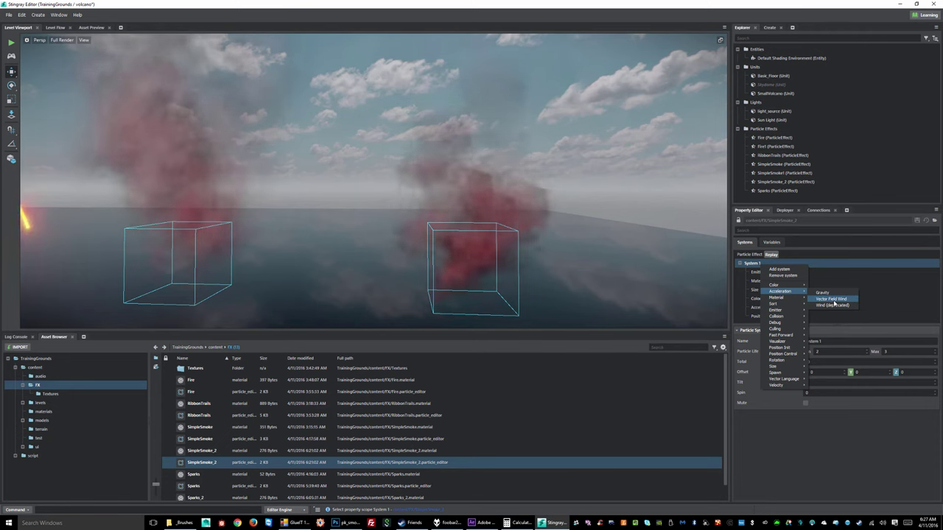
left_click(831, 299)
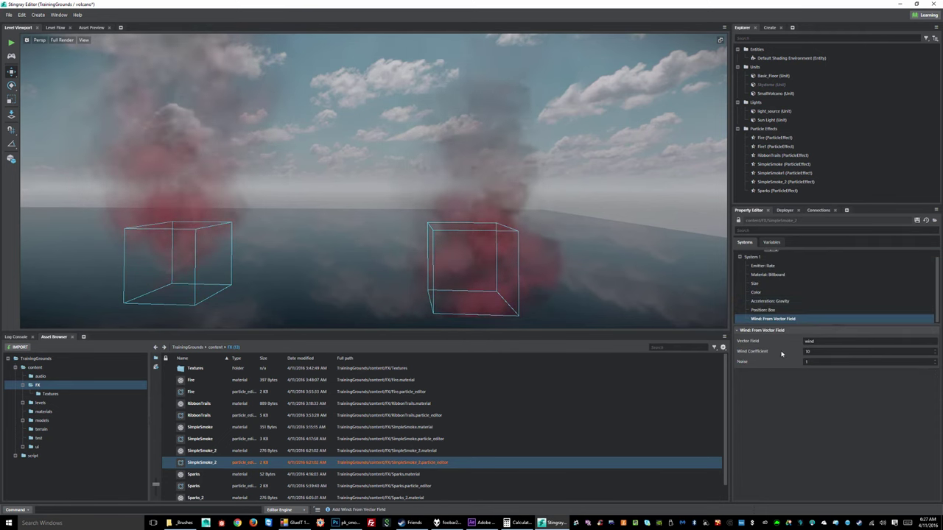
left_click(917, 221)
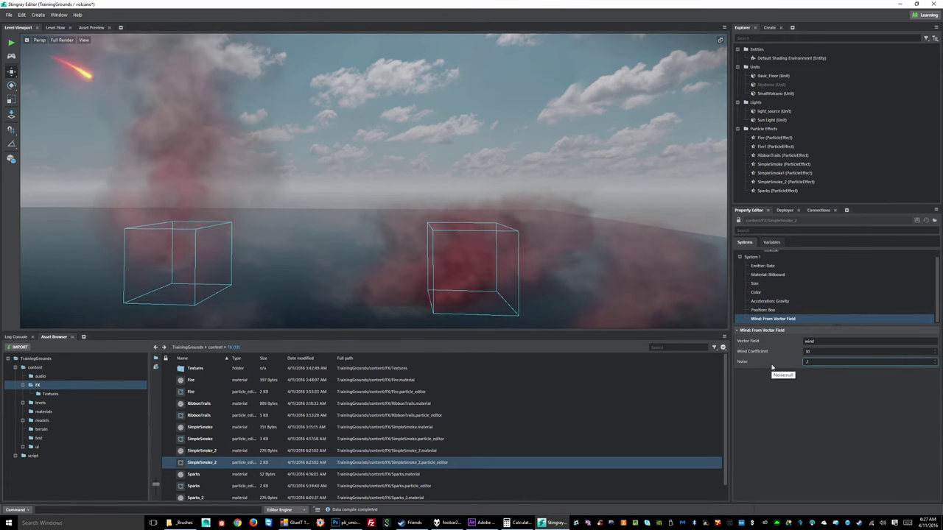
Set the vector field wind's noise to 0.1 and its wind coefficient to 2, saving the effect after each change.
type("0.1")
key("Return")
left_click(917, 222)
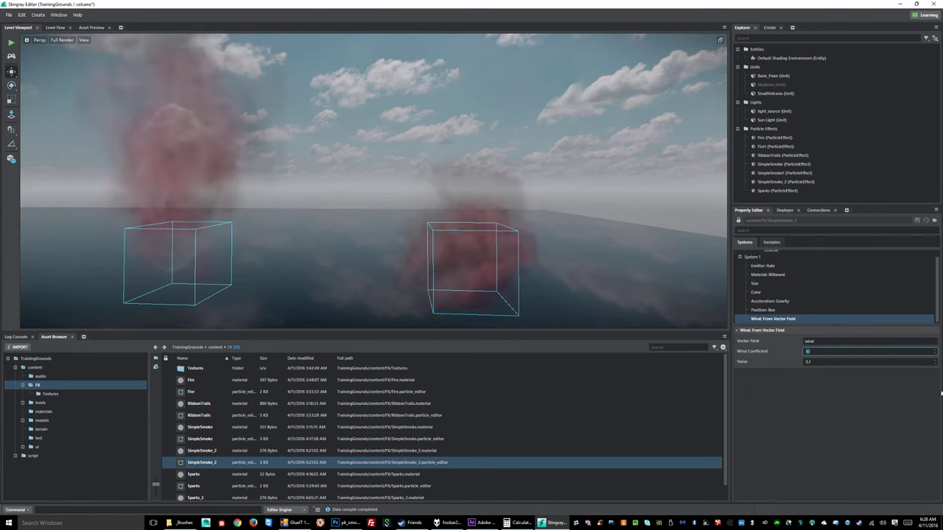
type("2")
key("Tab")
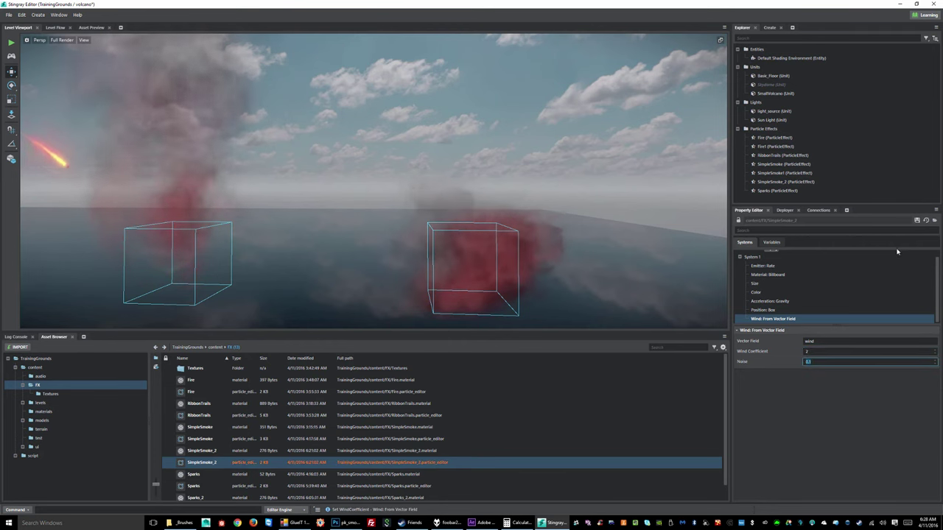
left_click(917, 221)
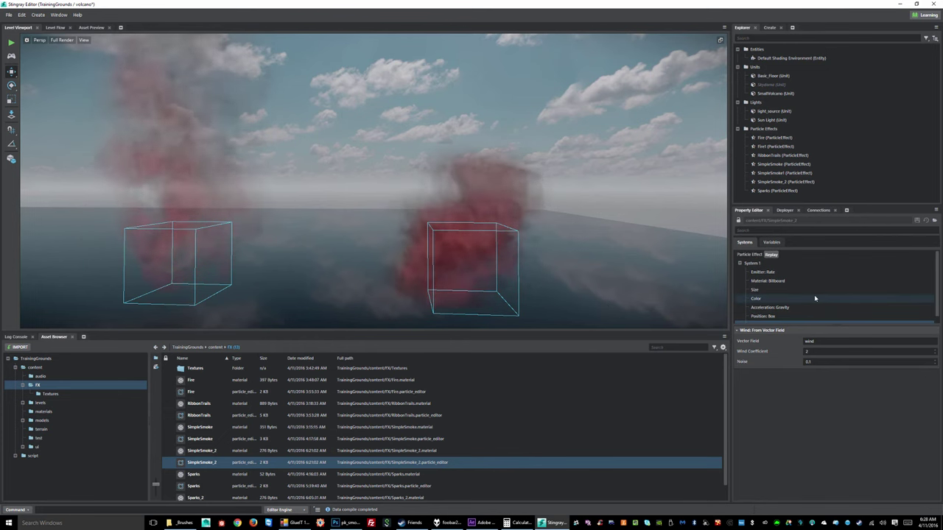
Set the gravity acceleration's strength to 2 and save the effect.
scroll(760, 280, "up", 1)
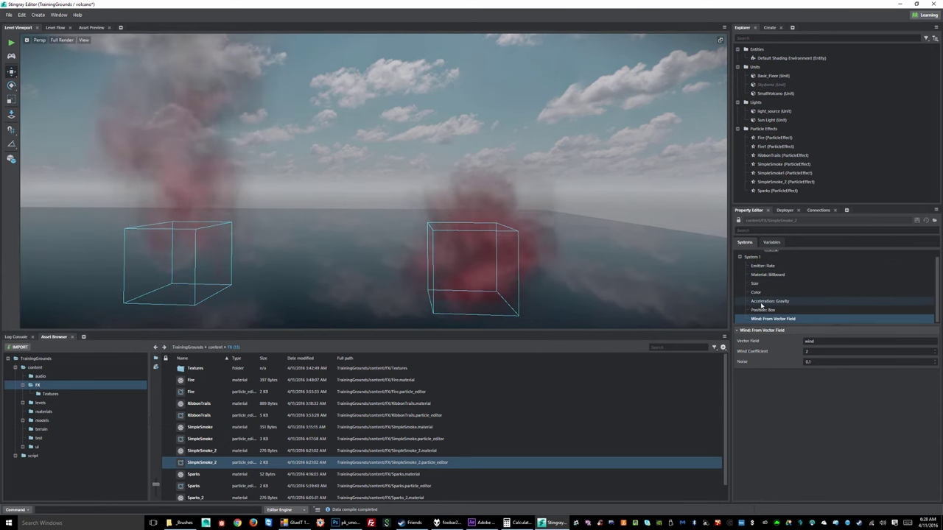
left_click(762, 302)
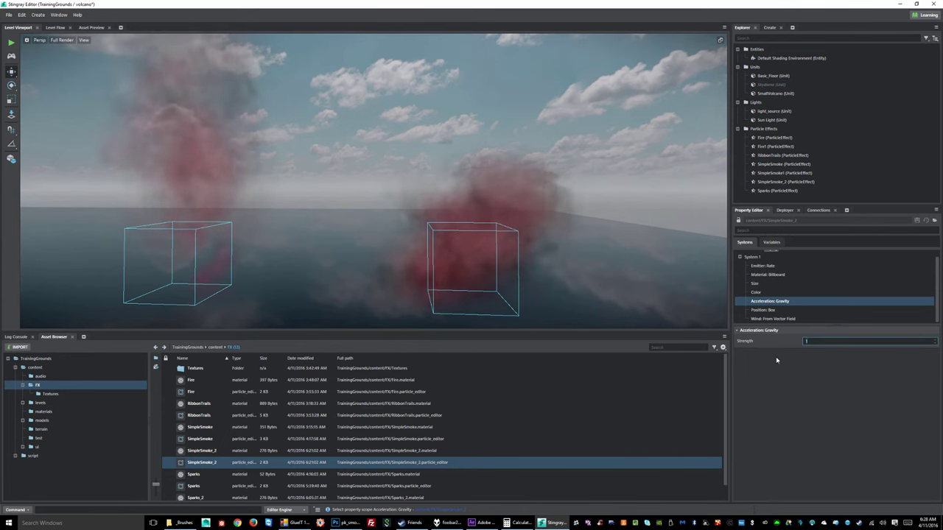
type("2")
key("Return")
left_click(916, 221)
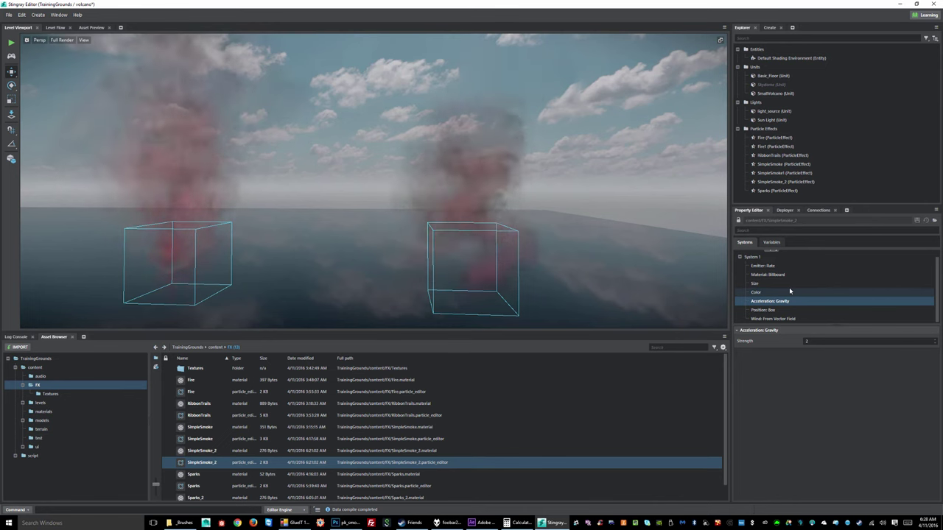
Set the vector field wind's coefficient to 3 and its noise to 0.2, saving the effect.
left_click(767, 319)
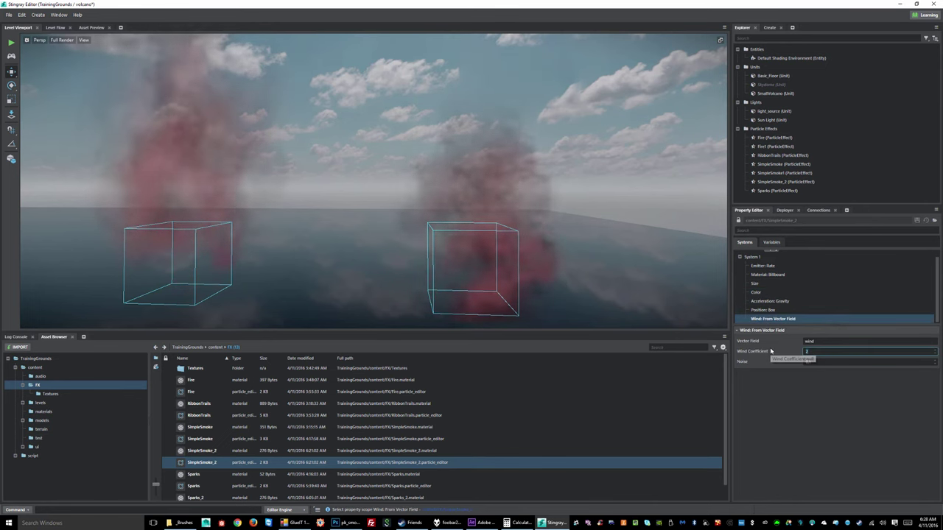
type("3")
key("Tab")
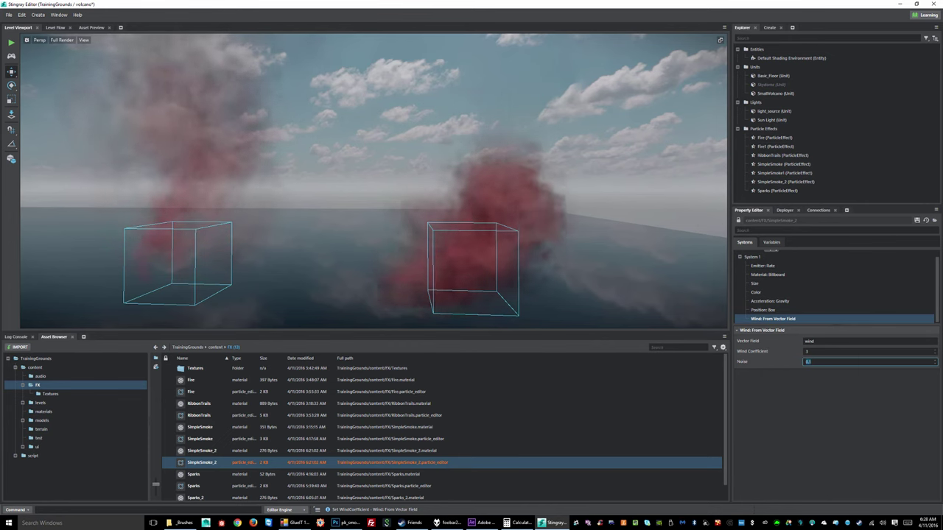
left_click(917, 221)
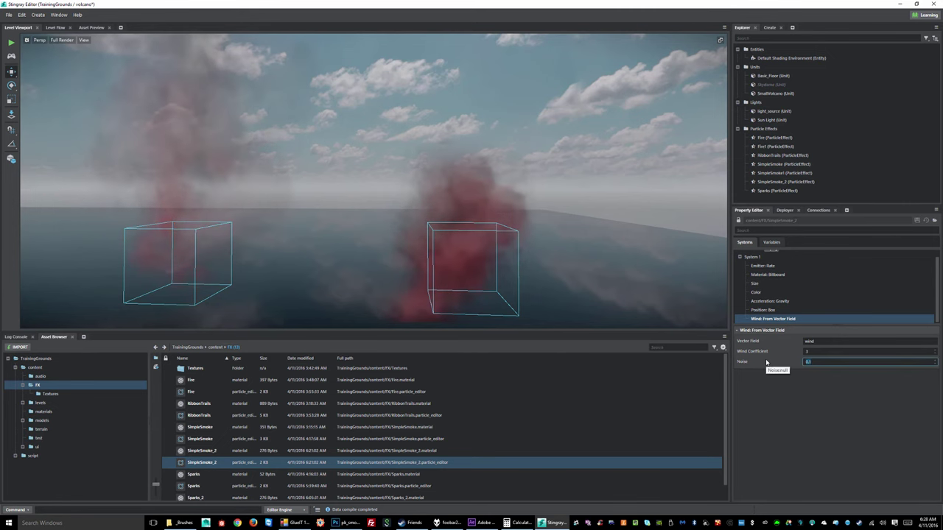
type("0.2")
key("Return")
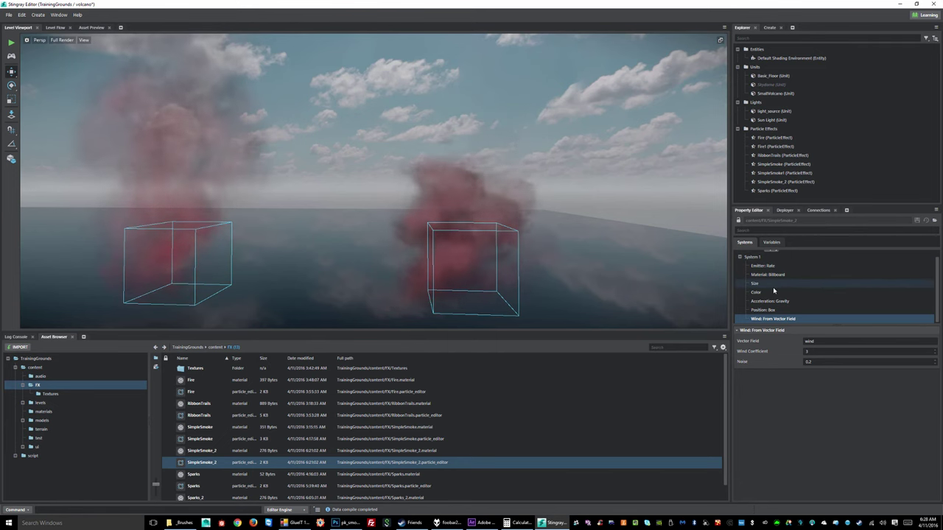
Set the emitter's minimum rate to 2 particles per second and save the effect.
left_click(766, 266)
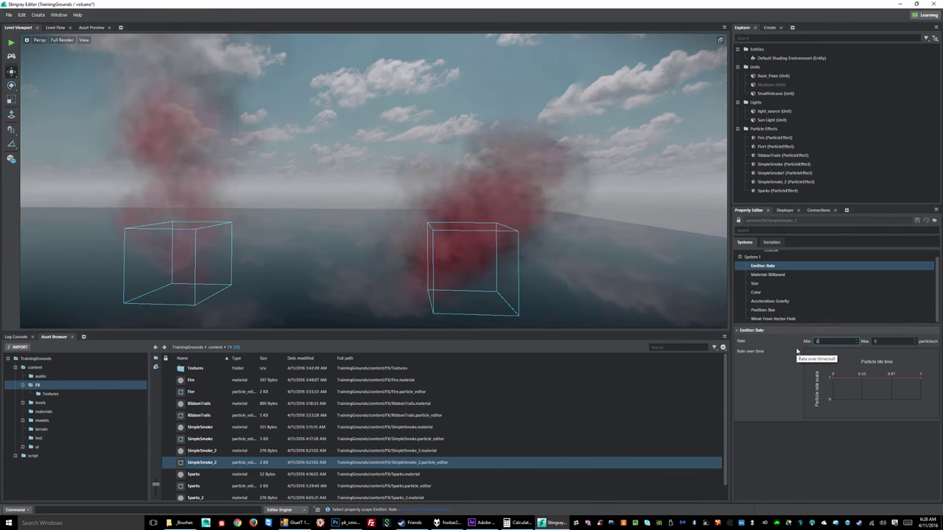
key("Tab")
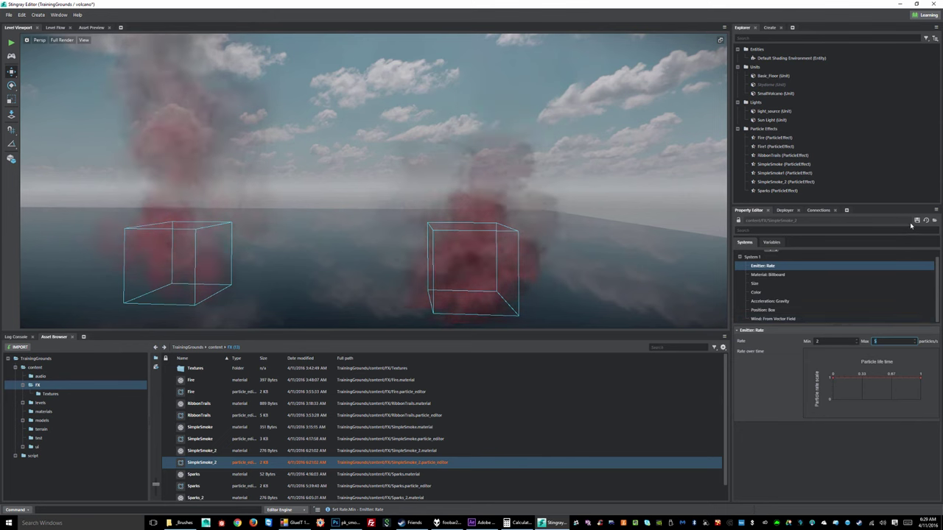
left_click(917, 221)
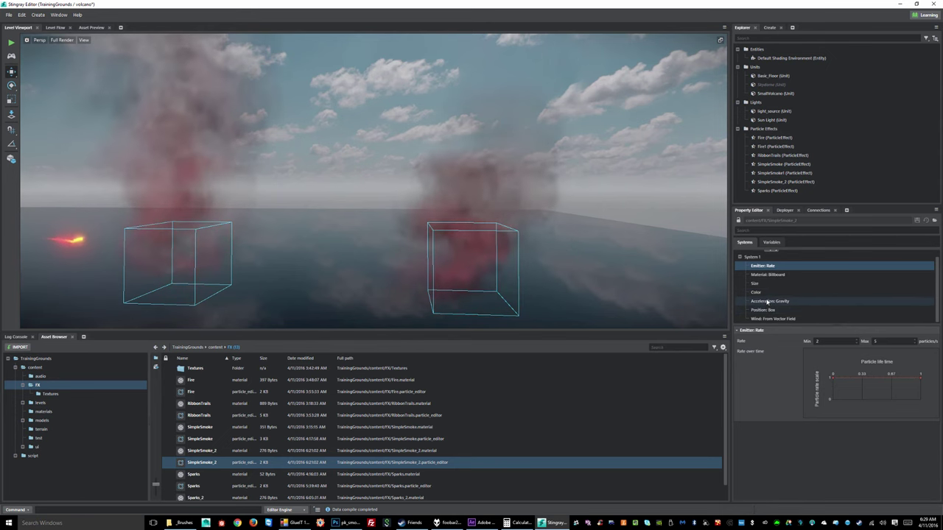
Set the gravity acceleration's strength to 3 and save the effect.
left_click(767, 301)
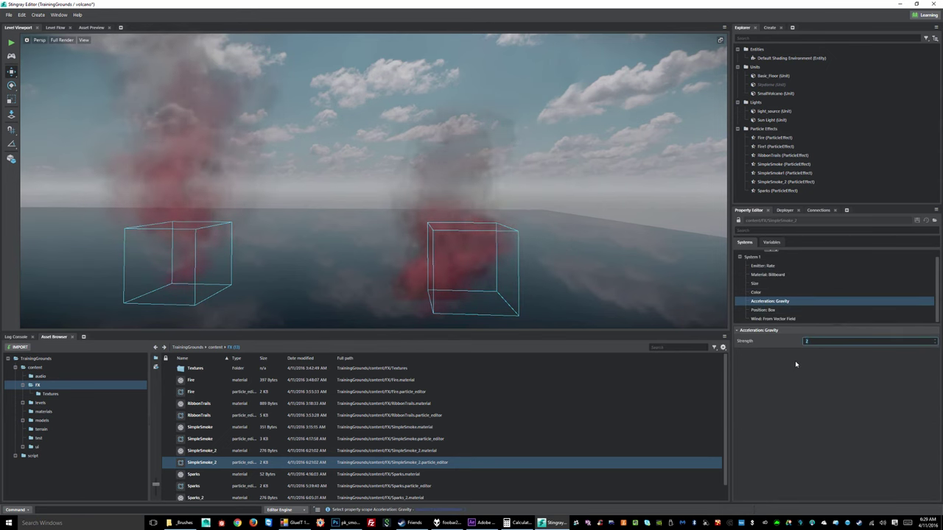
type("3")
key("Return")
left_click(917, 221)
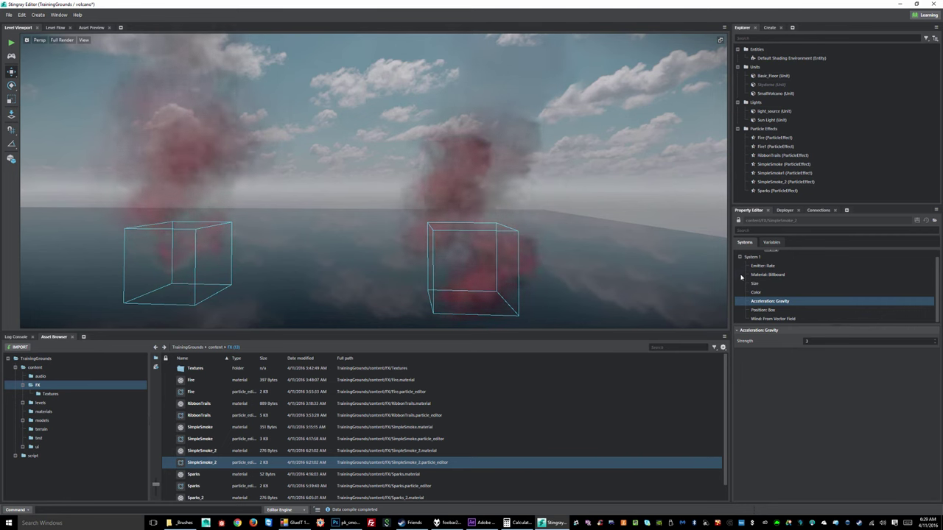
Try additive blending on the billboard material, turn it off again, and save the effect.
left_click(768, 274)
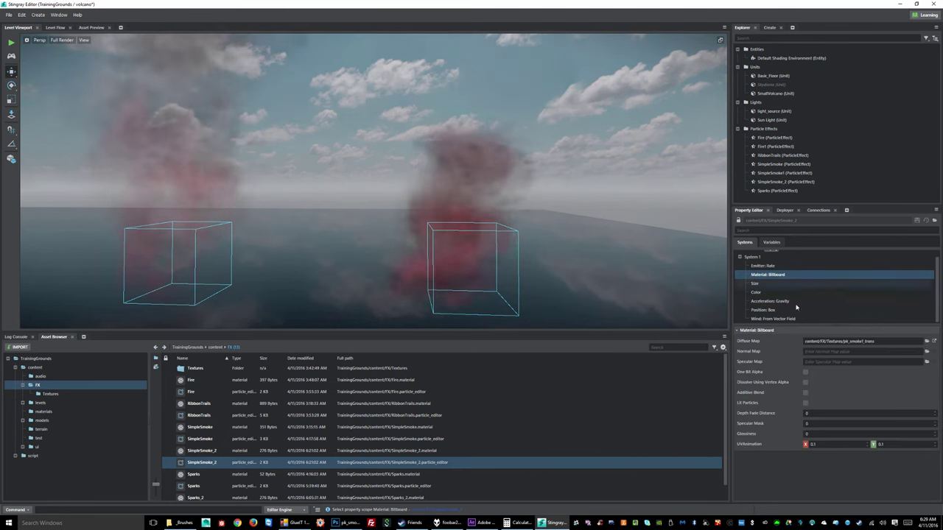
left_click(805, 392)
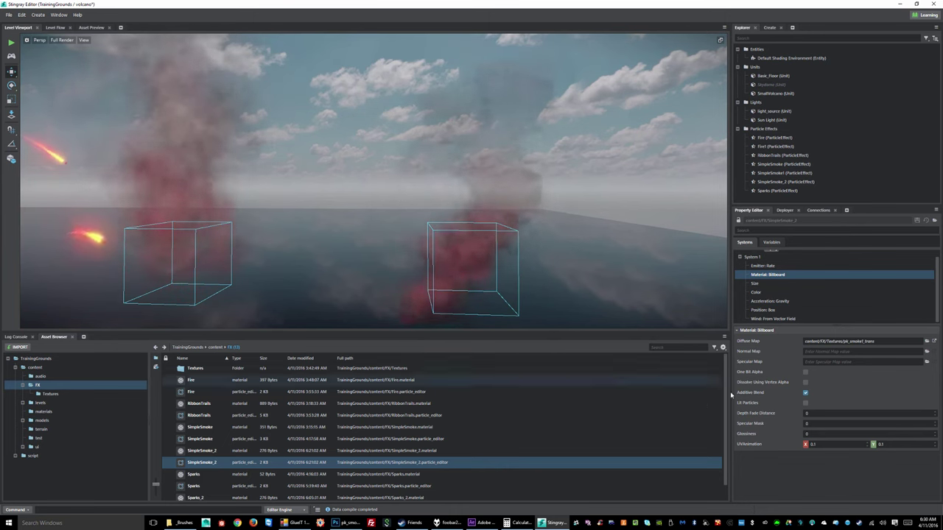
left_click(805, 393)
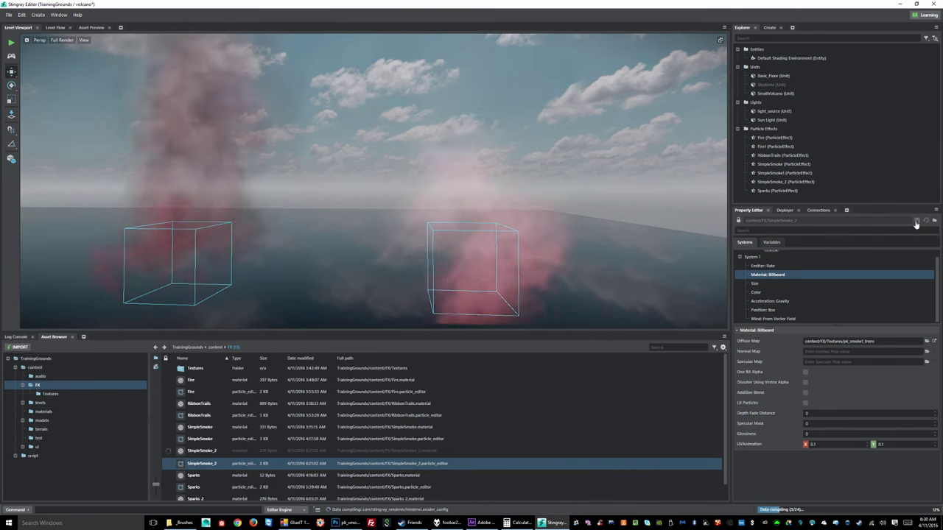
left_click(917, 221)
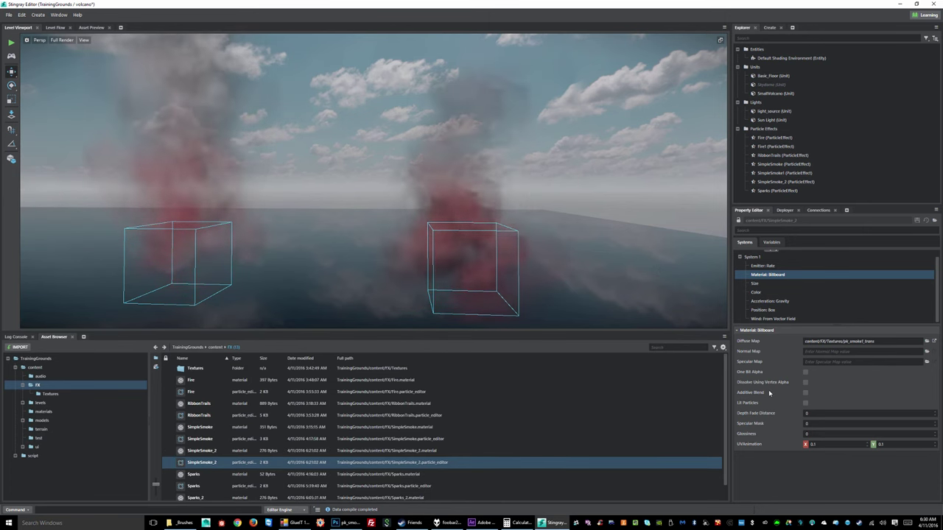
Try a By Velocity rotation component on System 1 and remove it.
left_click(763, 293)
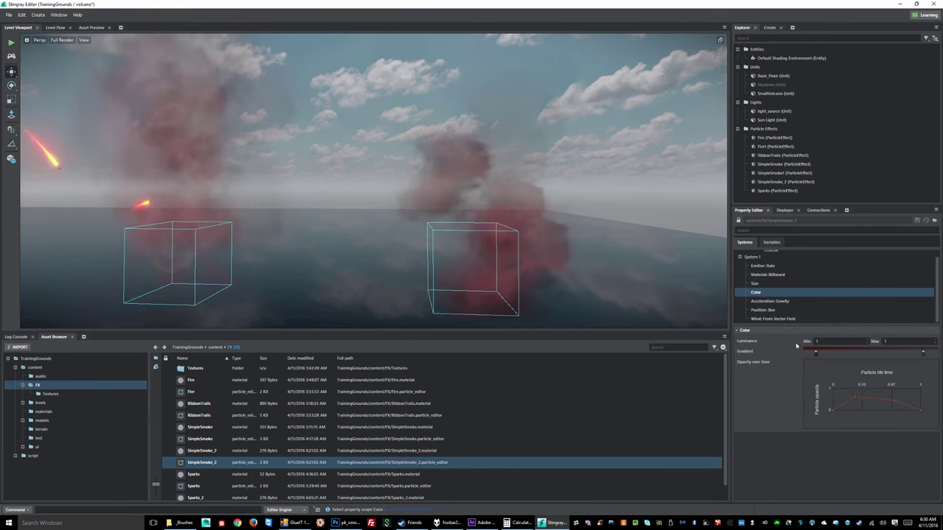
left_click(770, 302)
left_click(759, 257)
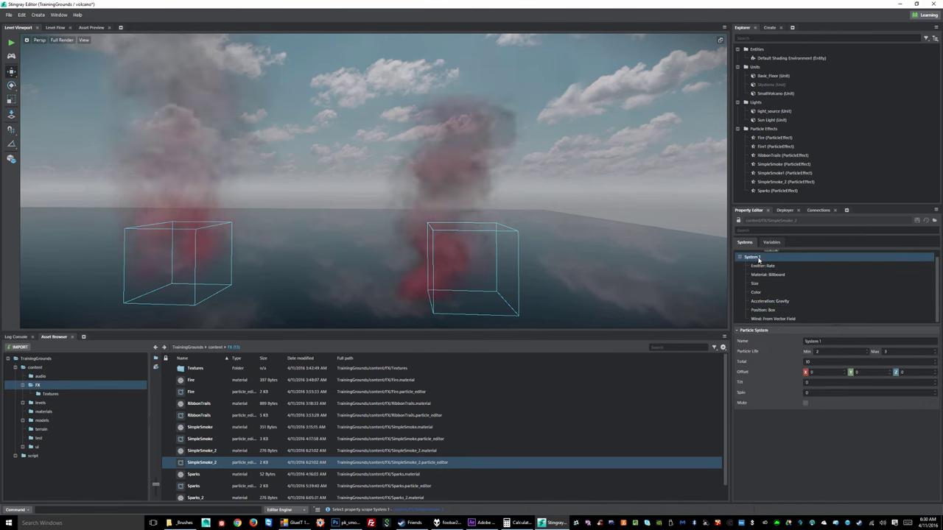
right_click(765, 258)
mouse_move(783, 358)
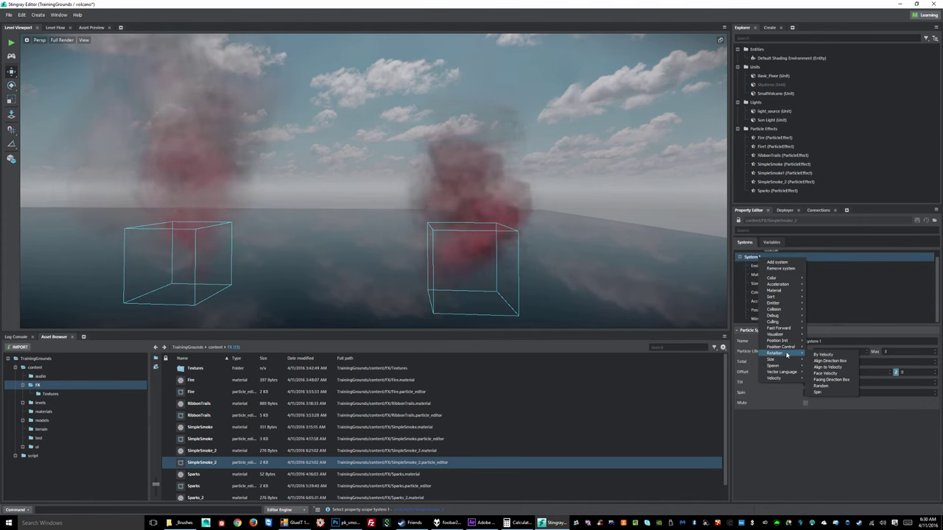
left_click(835, 356)
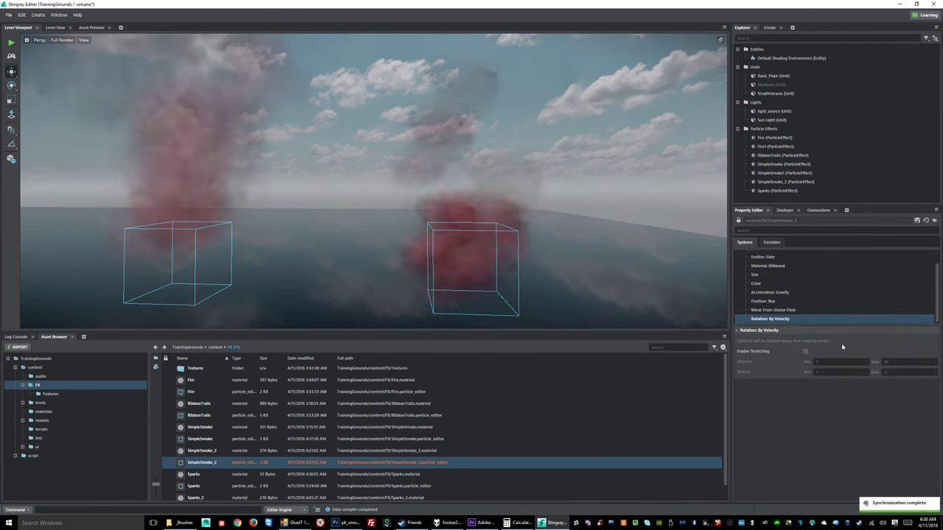
left_click(805, 325)
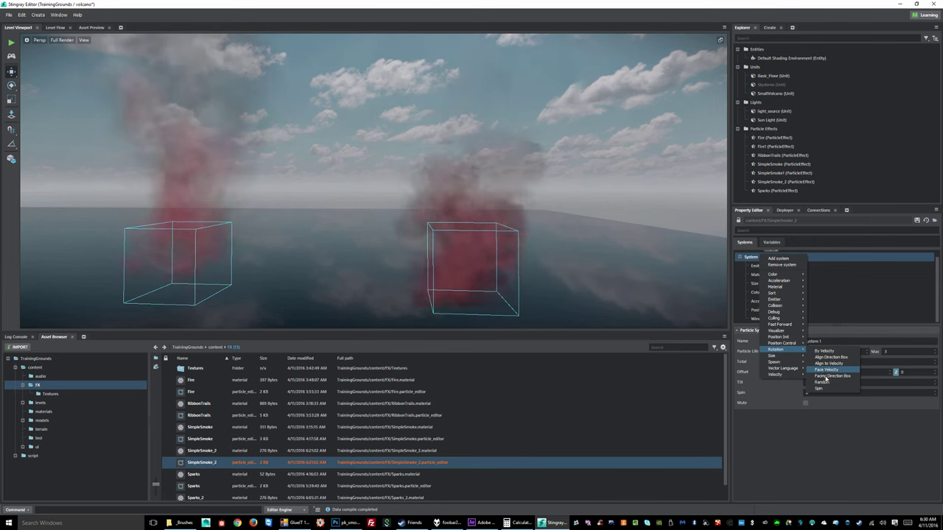
Try a Random rotation component on System 1 with a maximum of 20 degrees and a larger maximum, and remove the component.
left_click(822, 382)
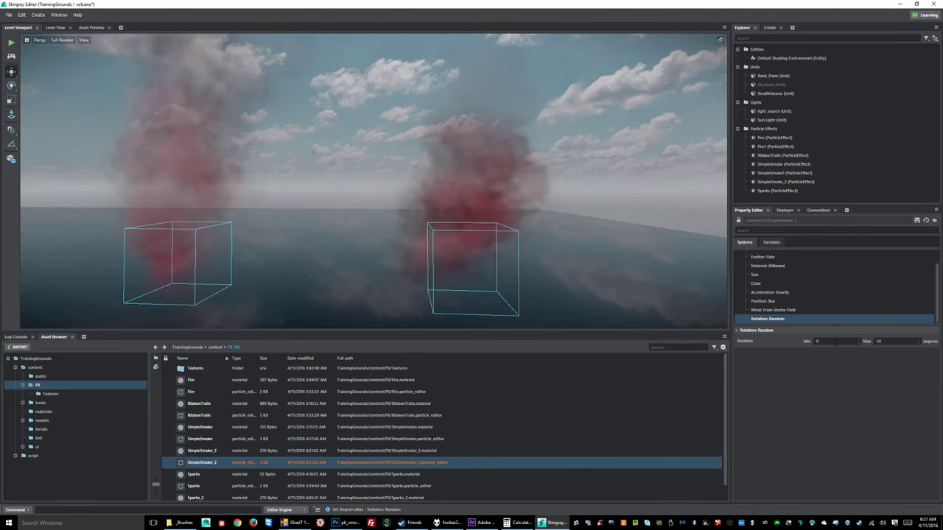
left_click(917, 221)
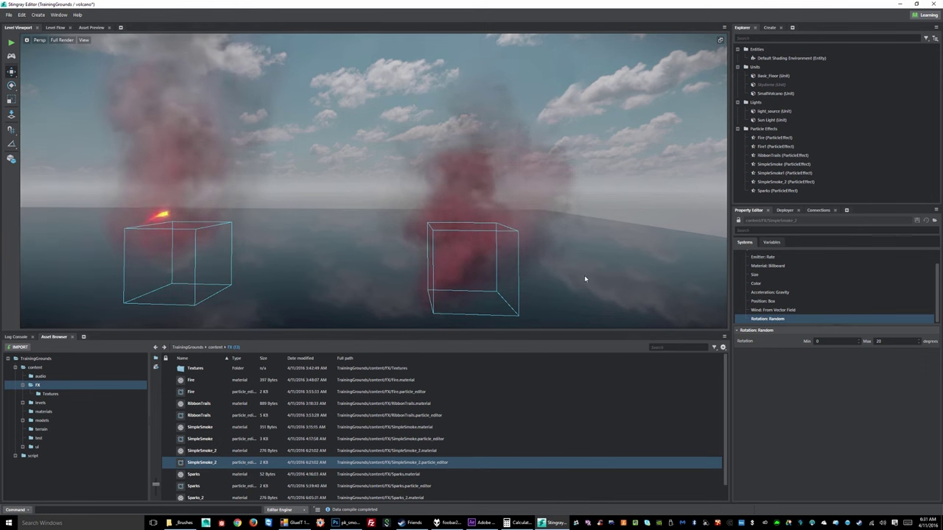
left_click(893, 341)
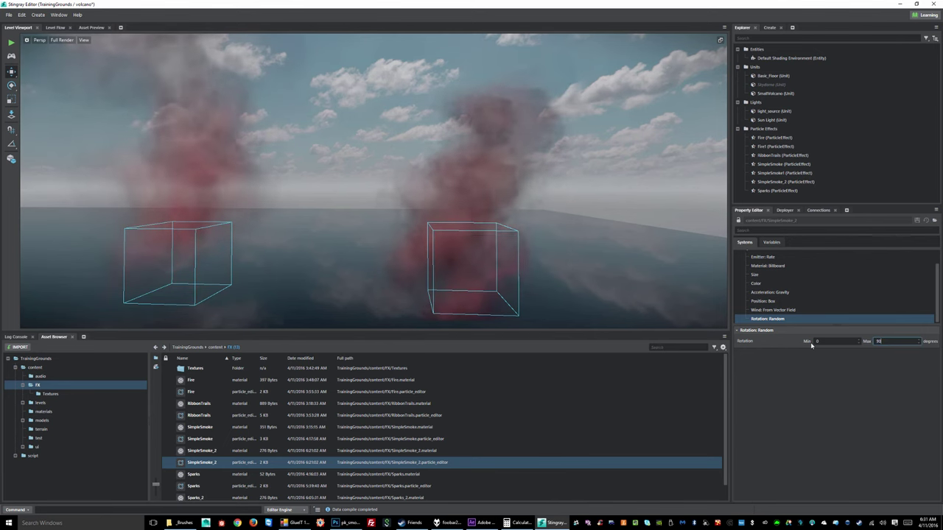
left_click(917, 221)
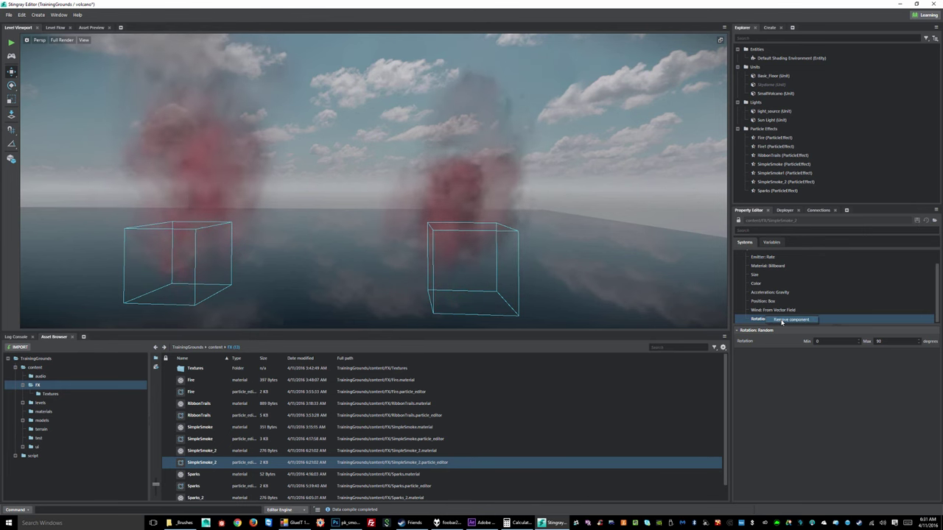
left_click(791, 319)
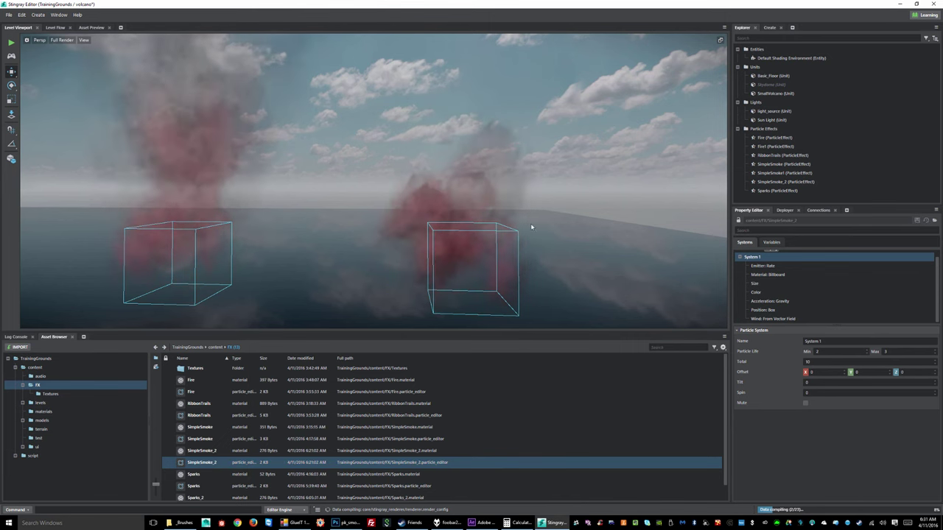
mouse_move(530, 223)
right_mouse_down()
mouse_move(547, 163)
mouse_move(542, 265)
mouse_move(505, 255)
mouse_move(542, 230)
mouse_move(497, 220)
mouse_move(538, 221)
mouse_move(487, 243)
mouse_move(509, 247)
mouse_move(459, 244)
mouse_move(498, 240)
mouse_move(521, 217)
right_mouse_up()
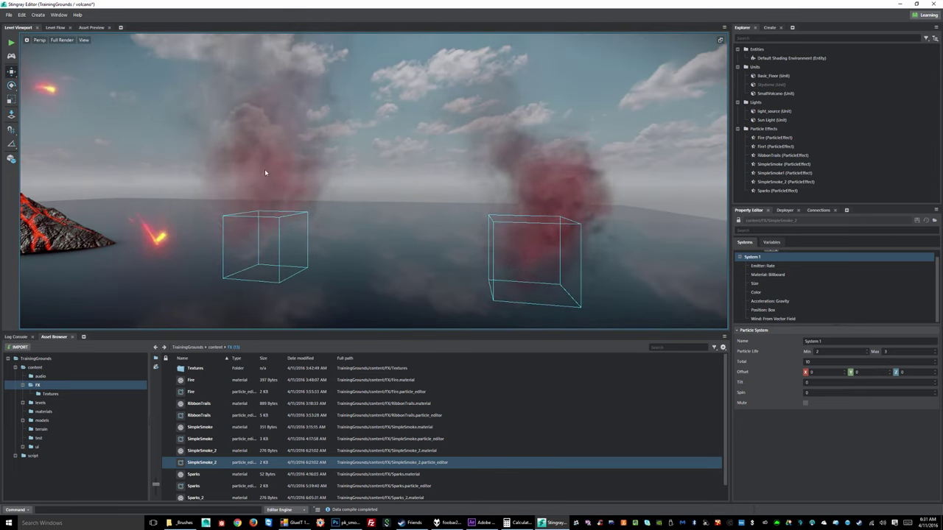